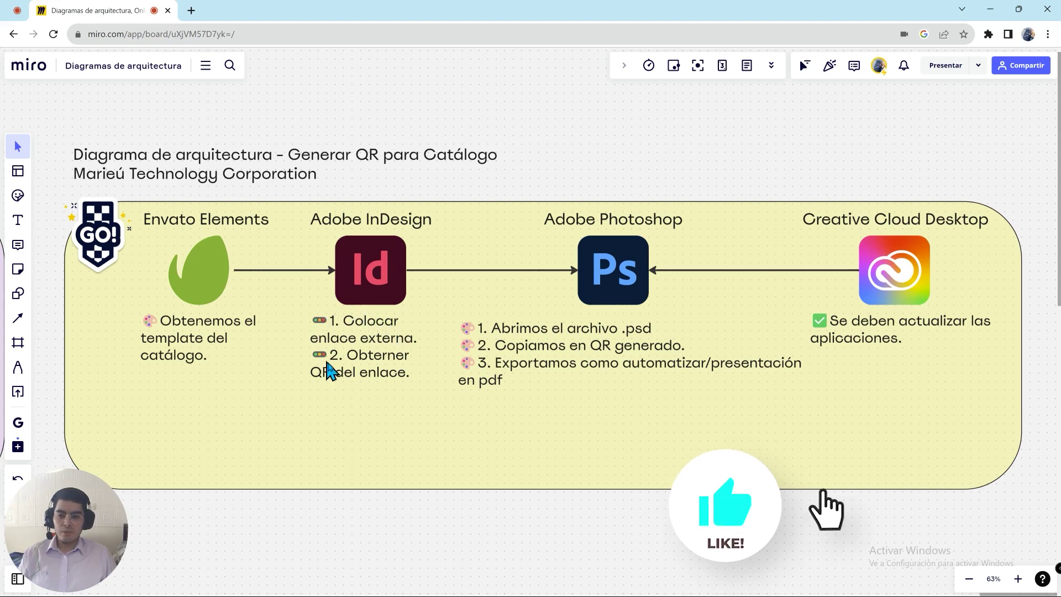
# - Open the MARIEÚ'S TECHNO. CORP. S.A.C. collection from My Collections
pyautogui.hscroll(1, 374, 350)
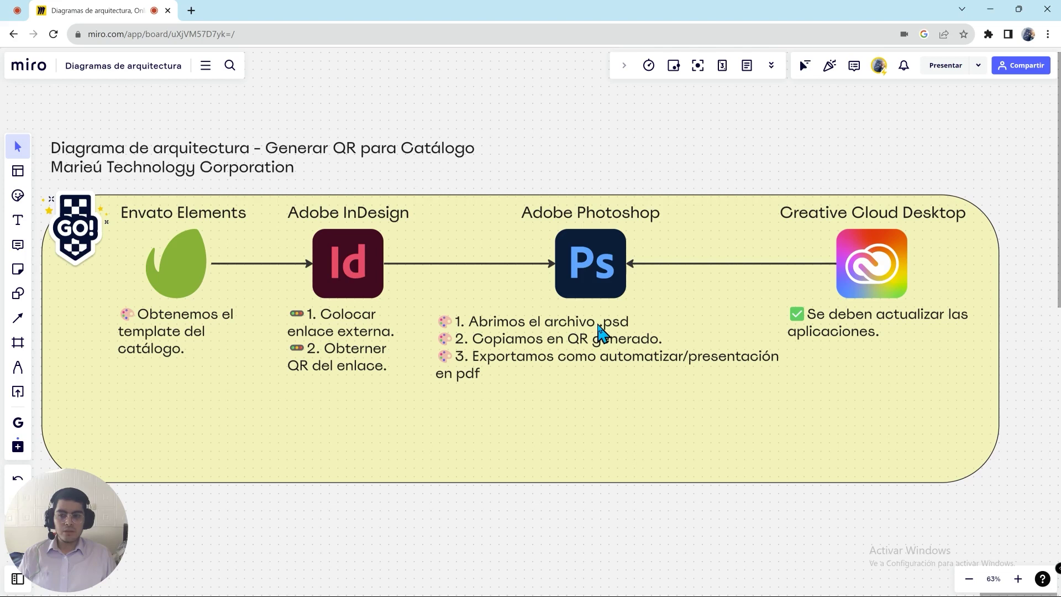
pyautogui.click(619, 378)
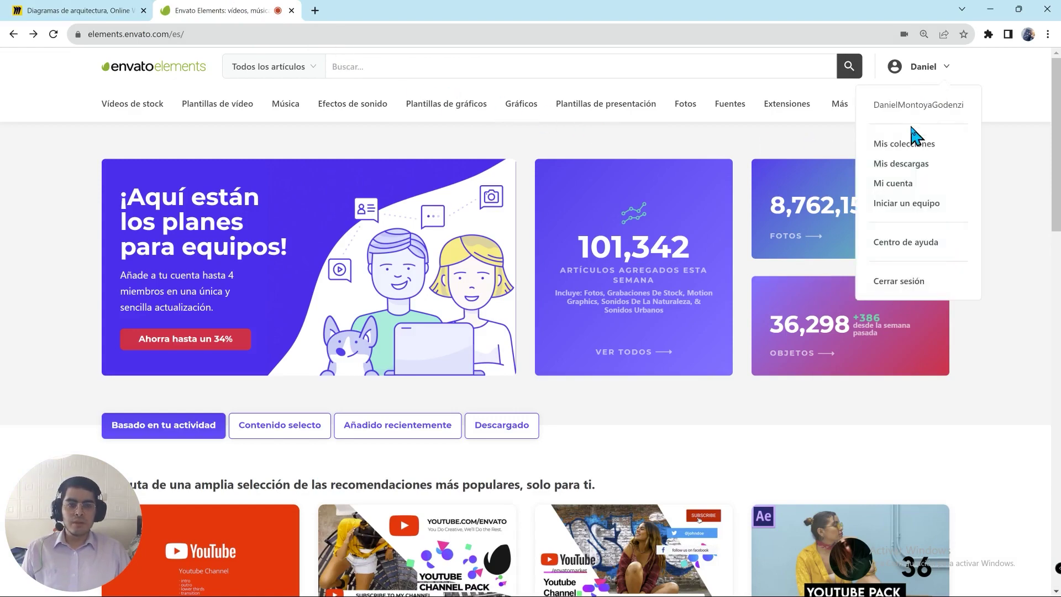
pyautogui.click(906, 143)
pyautogui.scroll(-3, 293, 267)
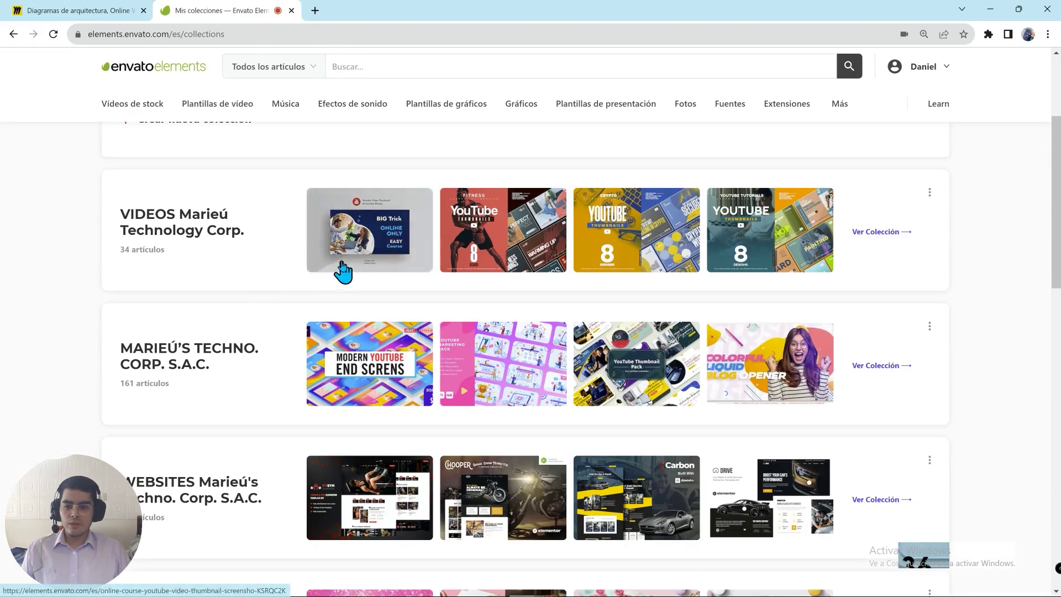
pyautogui.scroll(-1, 343, 272)
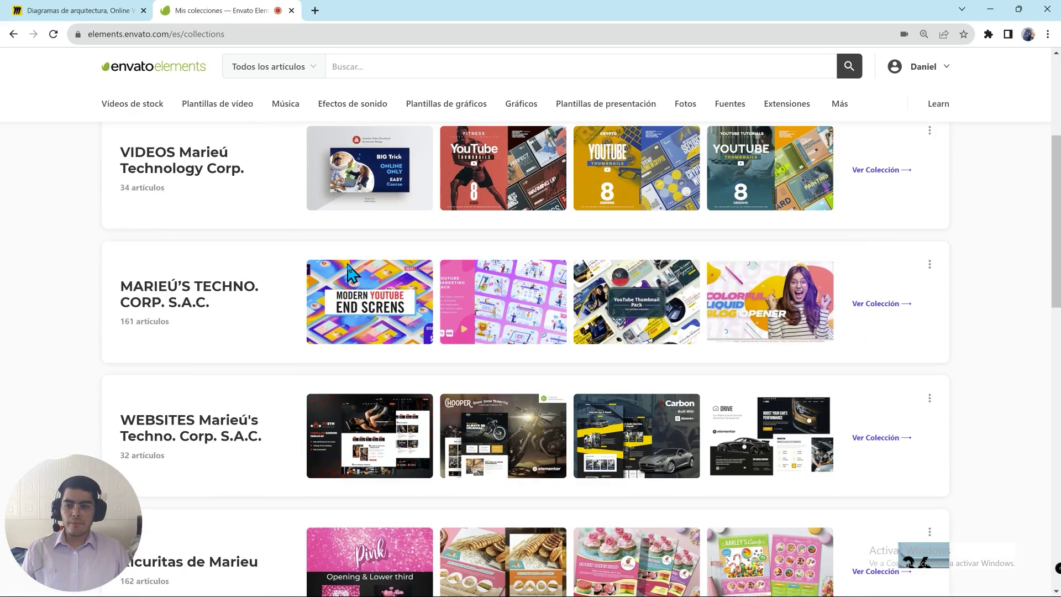
pyautogui.click(153, 301)
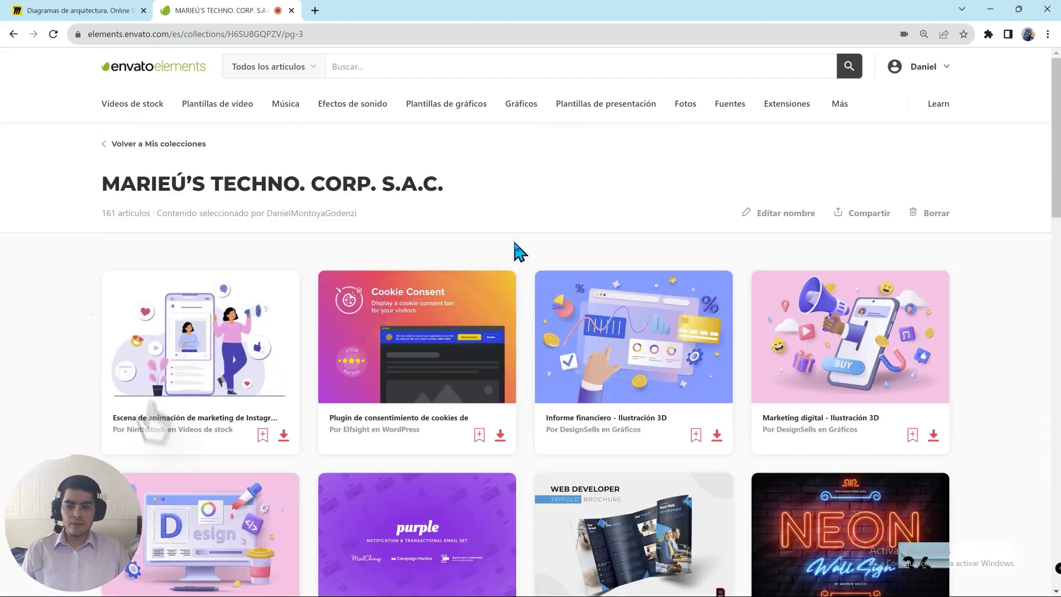
# - Open the young developers trifold and simple real-estate flyer in new tabs, showing the trifold
pyautogui.scroll(-7, 514, 249)
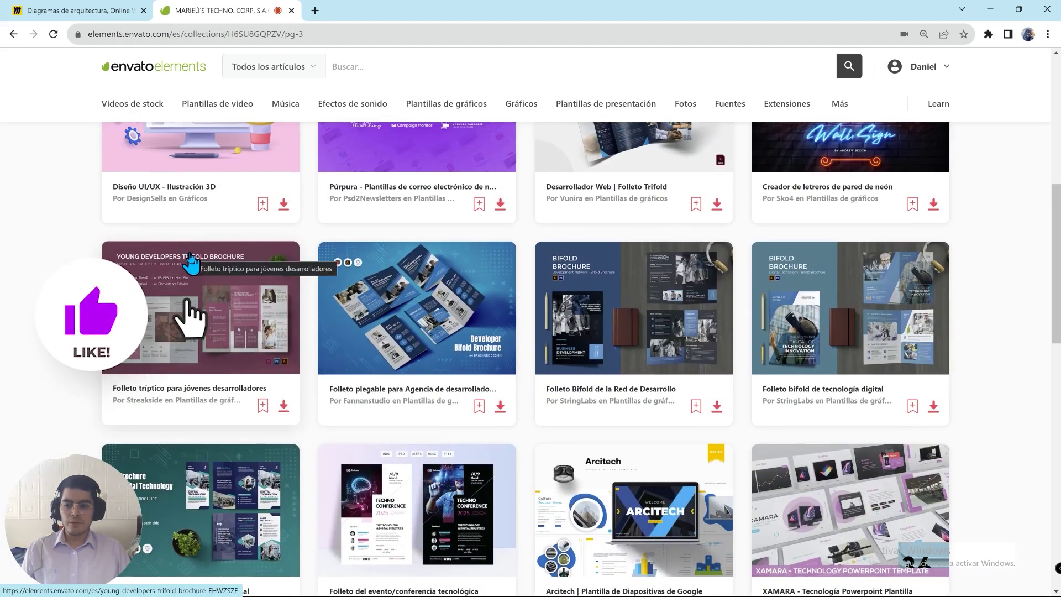
pyautogui.middleClick(191, 263)
pyautogui.scroll(4, 265, 392)
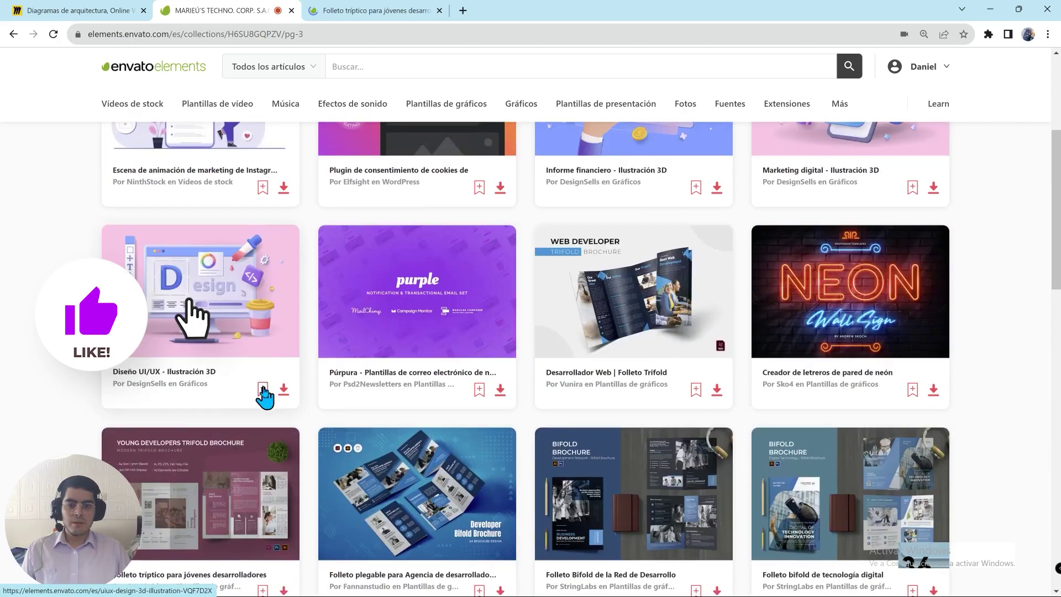
pyautogui.scroll(-2, 205, 381)
pyautogui.scroll(-3, 204, 381)
pyautogui.hotkey('alt', 'Left')
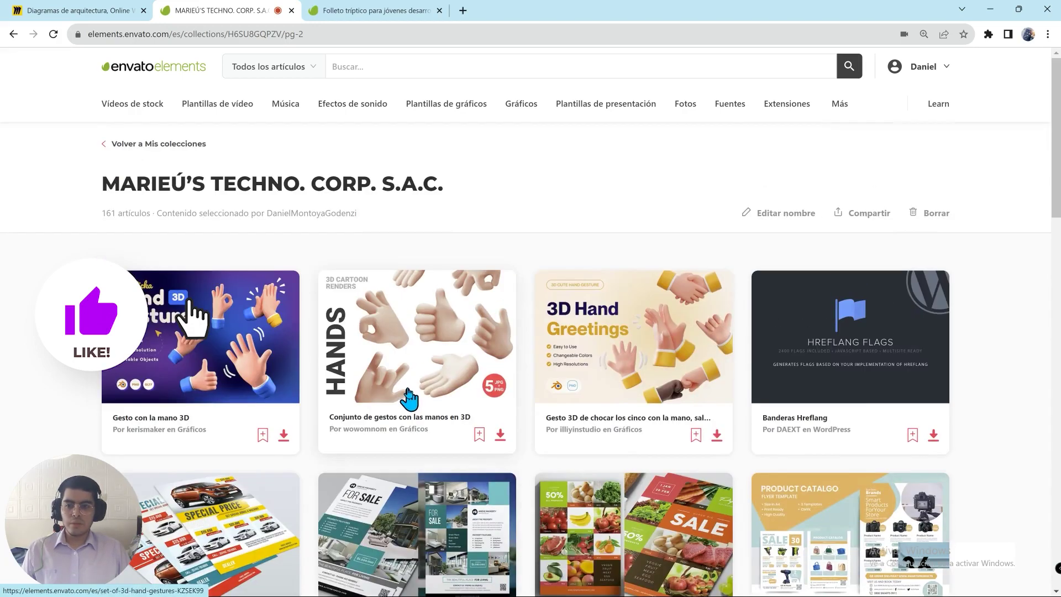
pyautogui.scroll(-2, 409, 395)
pyautogui.scroll(-1, 409, 394)
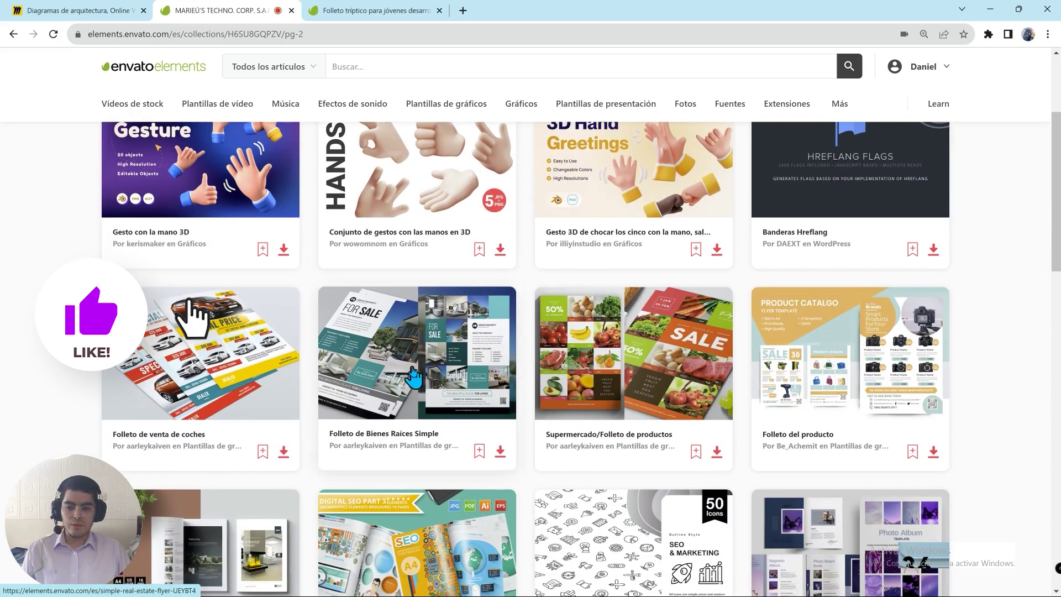
pyautogui.middleClick(413, 362)
pyautogui.hotkey('ctrl', 'Tab')
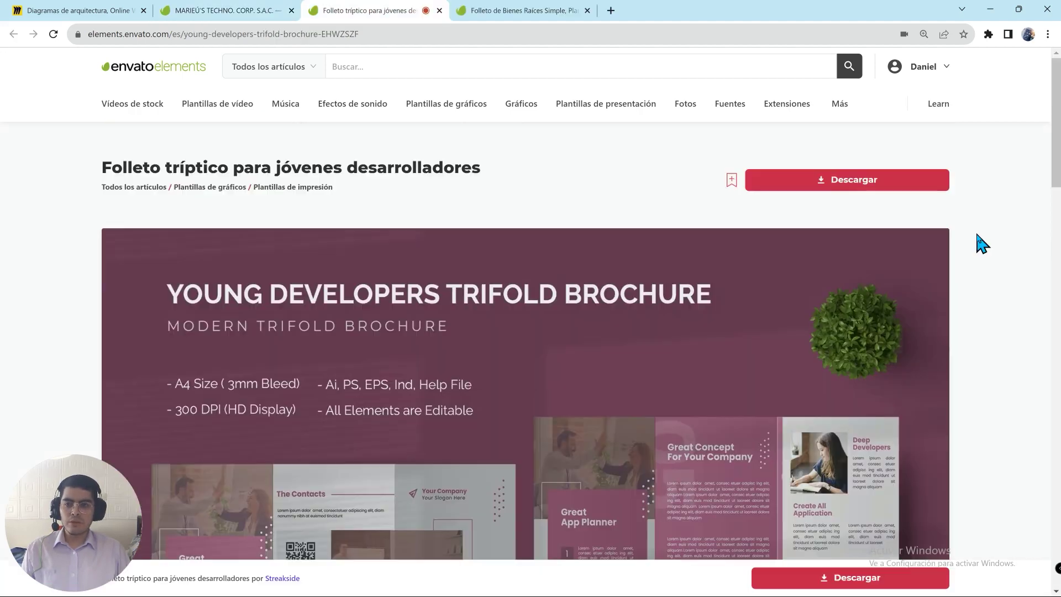
# - Check the trifold's compatible applications, Adobe Photoshop and Adobe InDesign
pyautogui.scroll(-1, 976, 231)
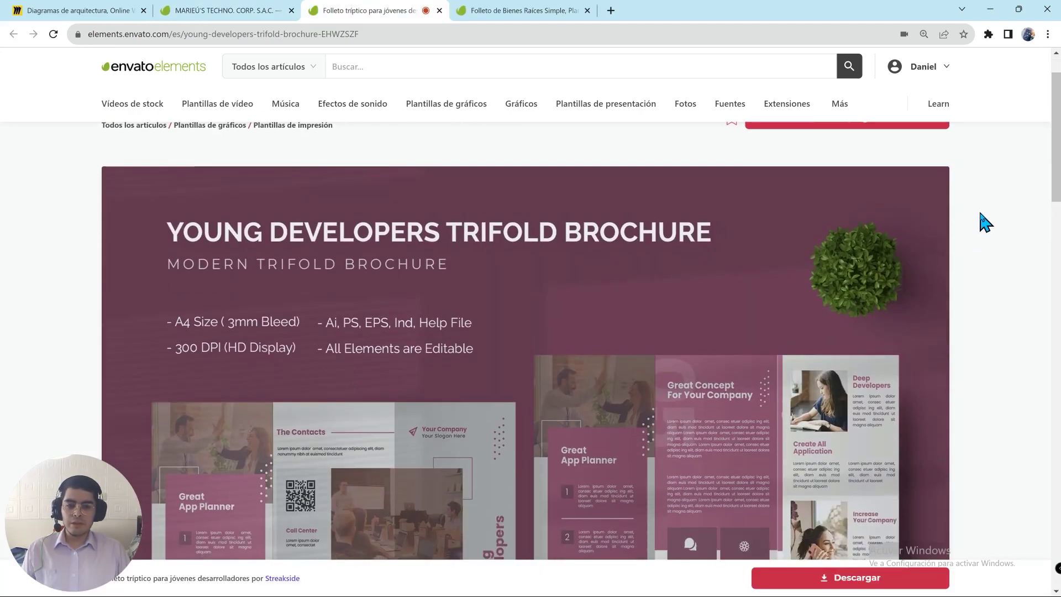
pyautogui.scroll(-1, 979, 213)
pyautogui.scroll(-1, 980, 213)
pyautogui.scroll(-2, 359, 236)
pyautogui.scroll(-2, 364, 232)
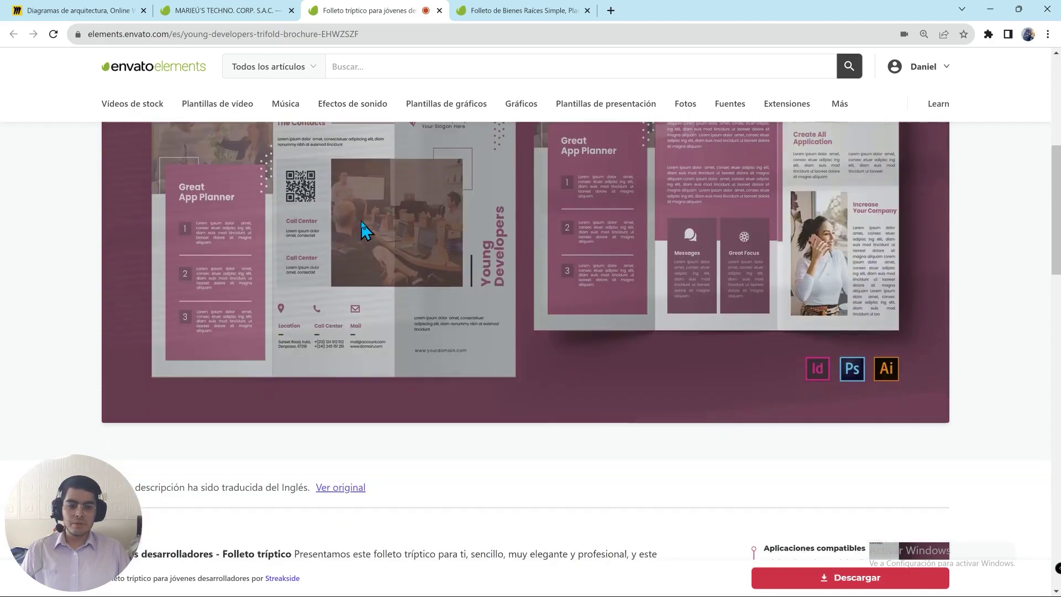
pyautogui.scroll(-1, 362, 224)
pyautogui.scroll(-1, 838, 430)
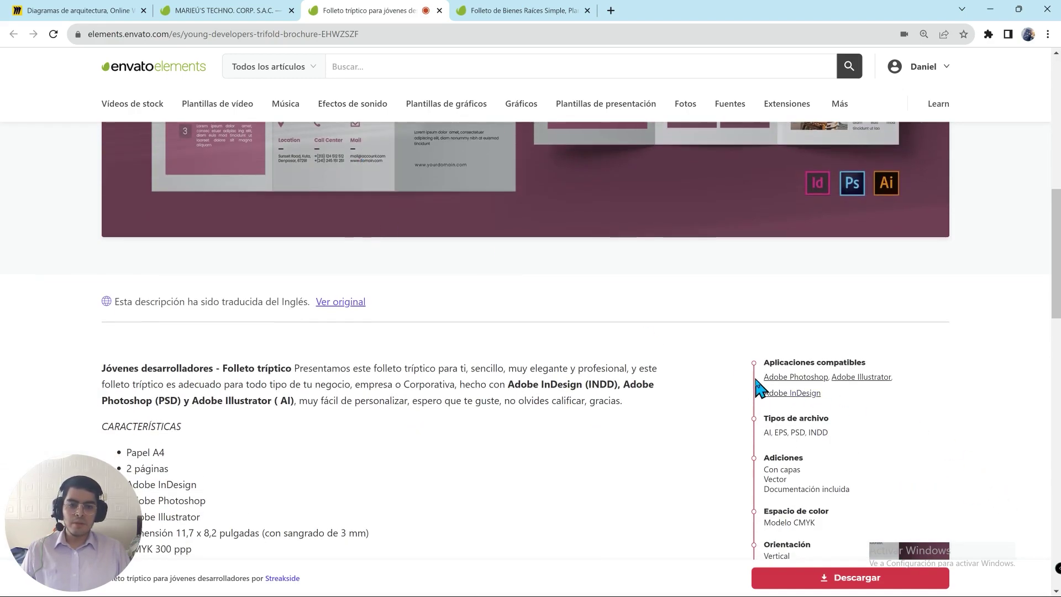
pyautogui.moveTo(763, 378); pyautogui.dragTo(828, 378)
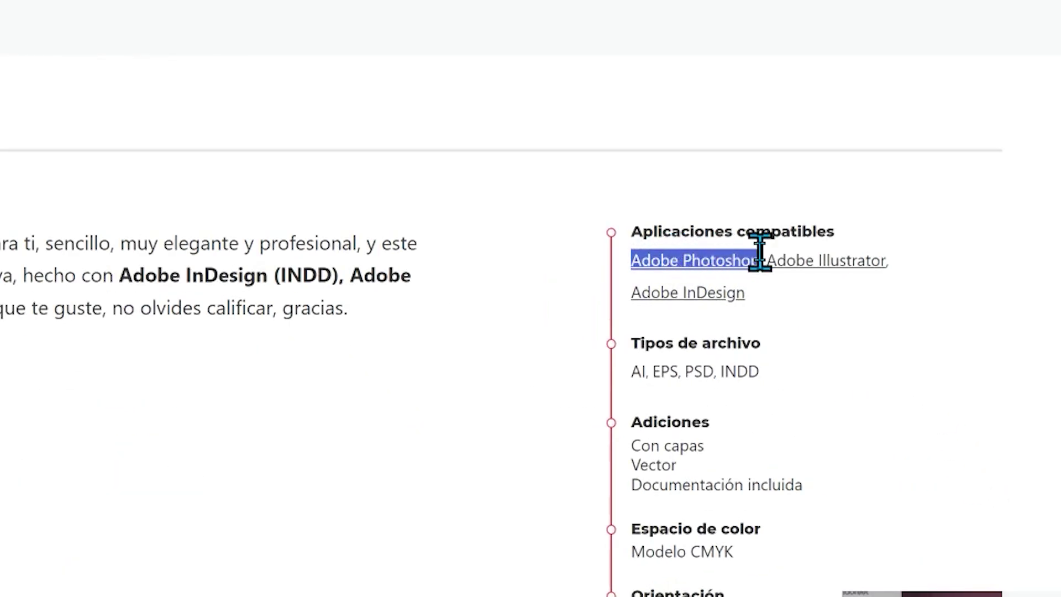
pyautogui.moveTo(888, 261); pyautogui.dragTo(796, 264)
pyautogui.moveTo(745, 293); pyautogui.dragTo(619, 312)
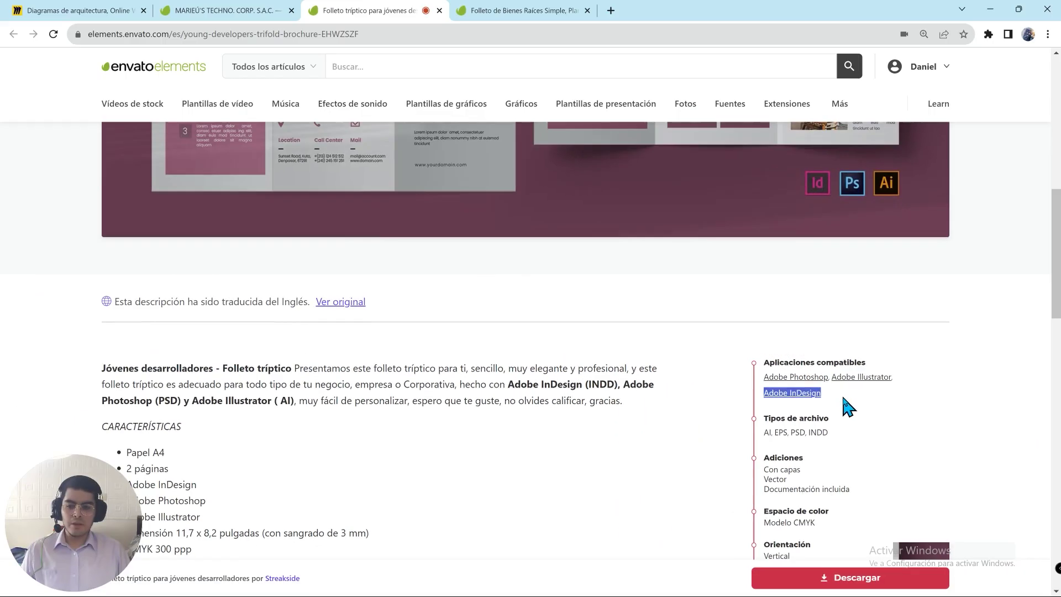
# - Review the Photoshop/Illustrator feature lines and the brochure's dimension specification
pyautogui.scroll(-3, 442, 464)
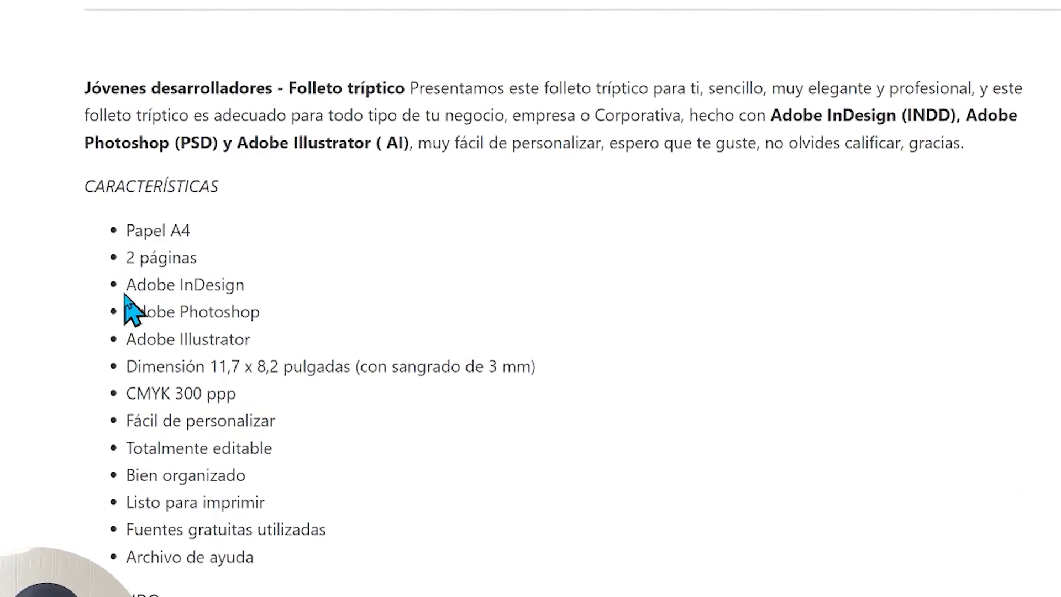
pyautogui.moveTo(253, 340)
pyautogui.mouseDown()
pyautogui.moveTo(152, 301)
pyautogui.moveTo(114, 303)
pyautogui.mouseUp()
pyautogui.moveTo(118, 367); pyautogui.dragTo(249, 371)
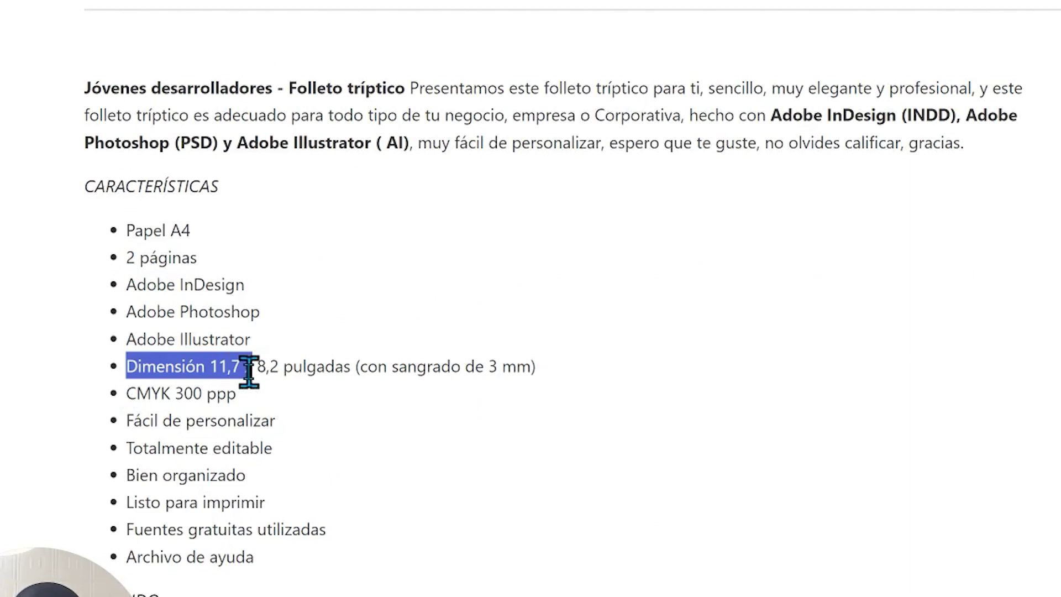
pyautogui.click(126, 399)
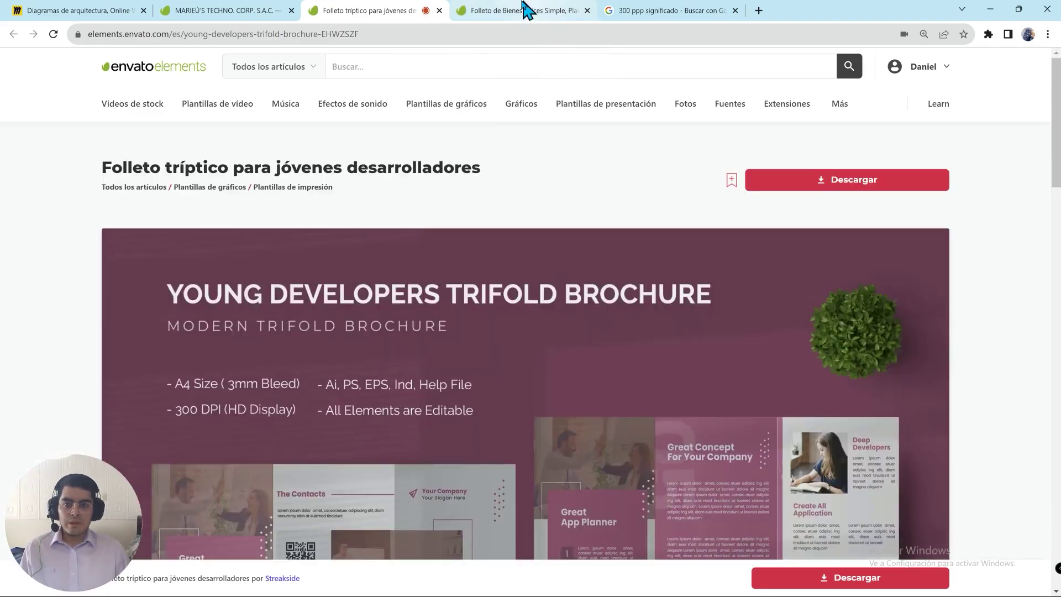
# - Show the Folleto de Bienes Raíces Simple page and confirm Photoshop is its supported app
pyautogui.click(526, 11)
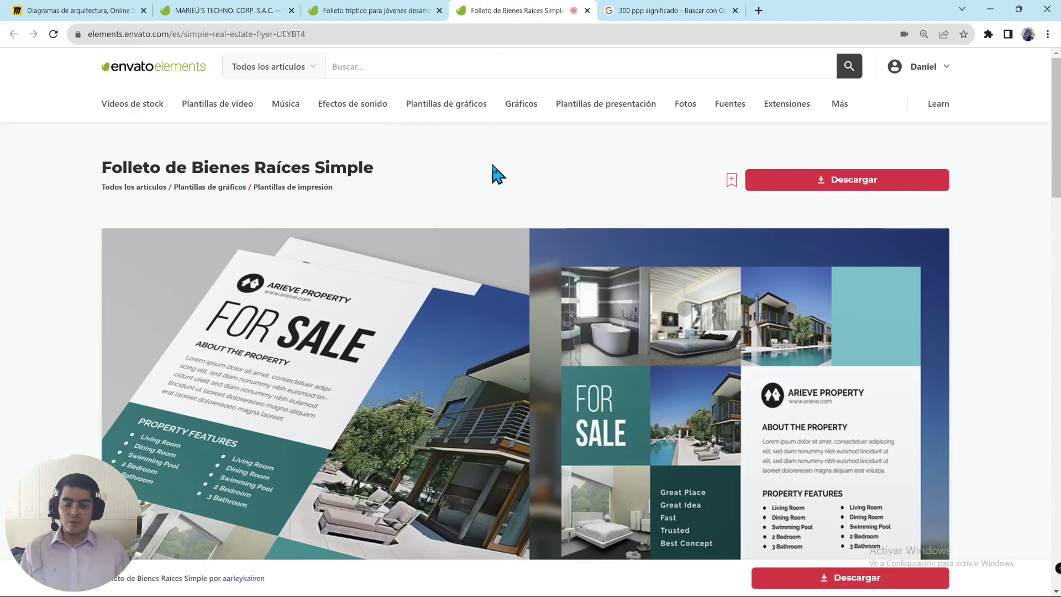
pyautogui.scroll(-2, 499, 175)
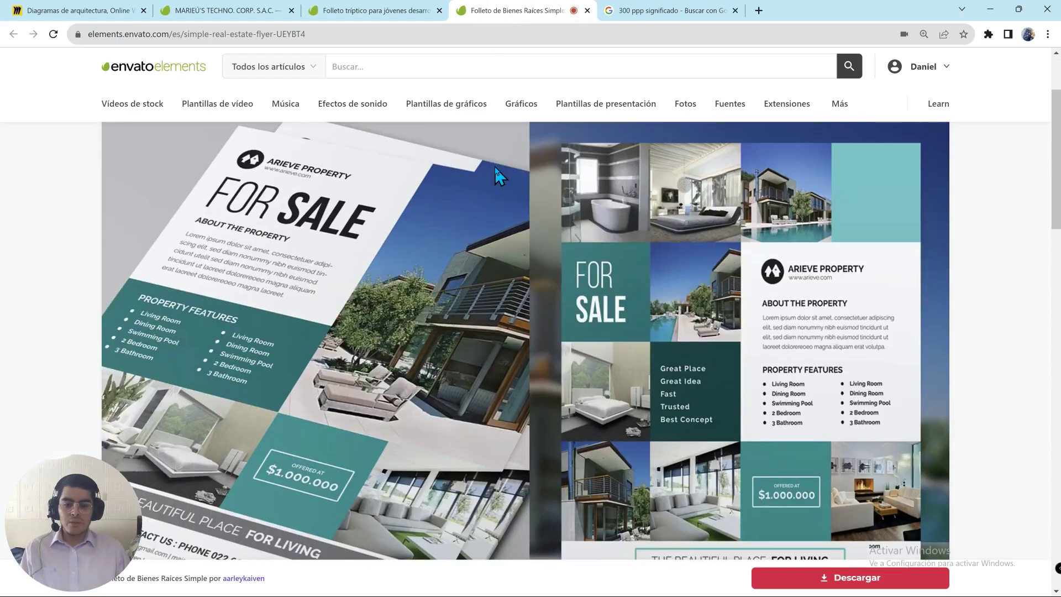
pyautogui.scroll(2, 495, 167)
pyautogui.scroll(-10, 493, 164)
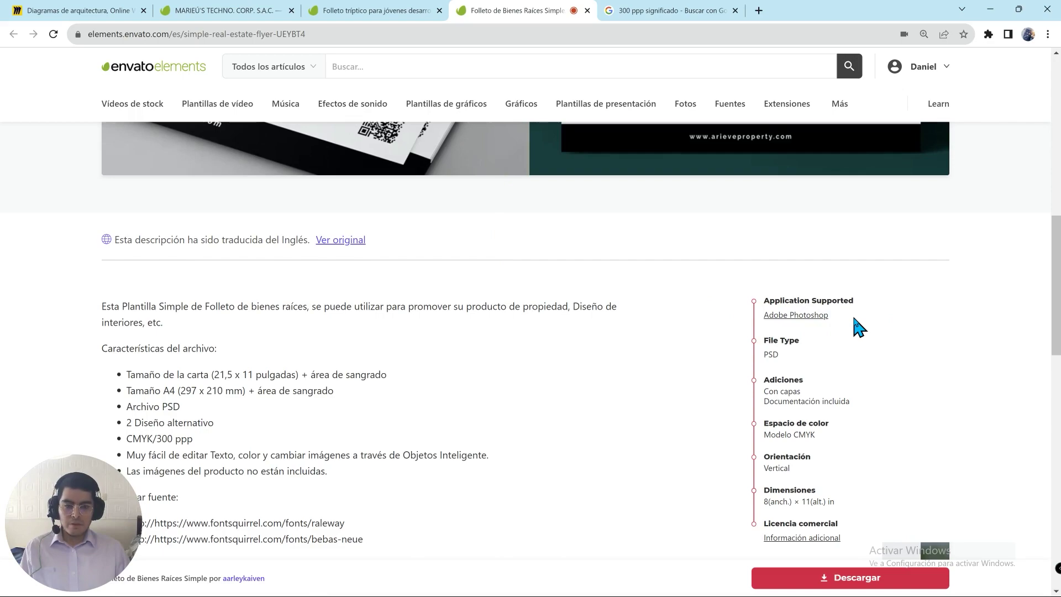
pyautogui.moveTo(829, 315); pyautogui.dragTo(763, 316)
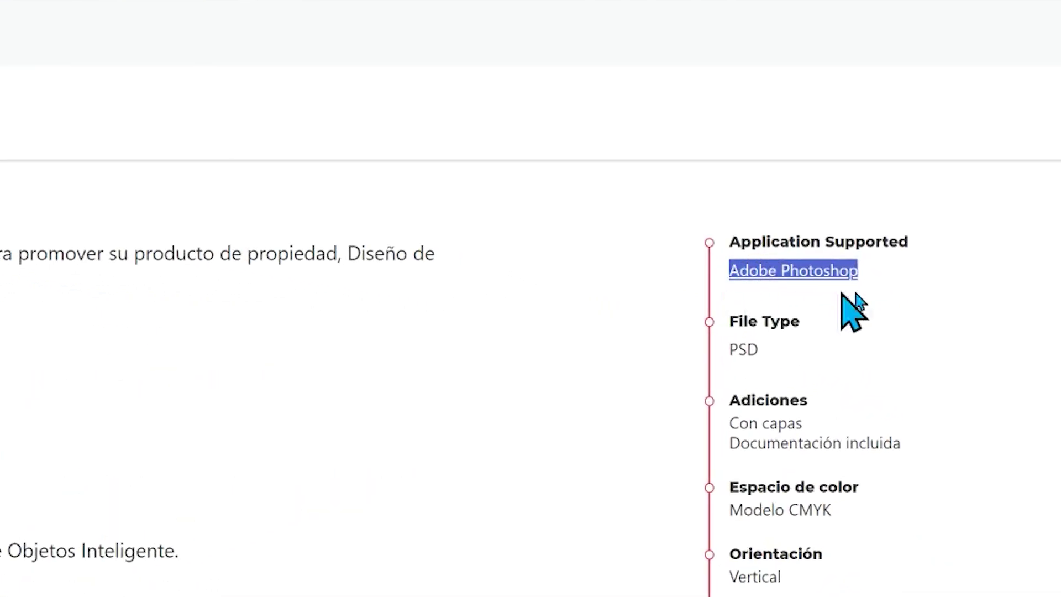
# - Review the flyer's Letter and A4 size lines and CMYK/300 ppp colour specs
pyautogui.scroll(-2, 127, 326)
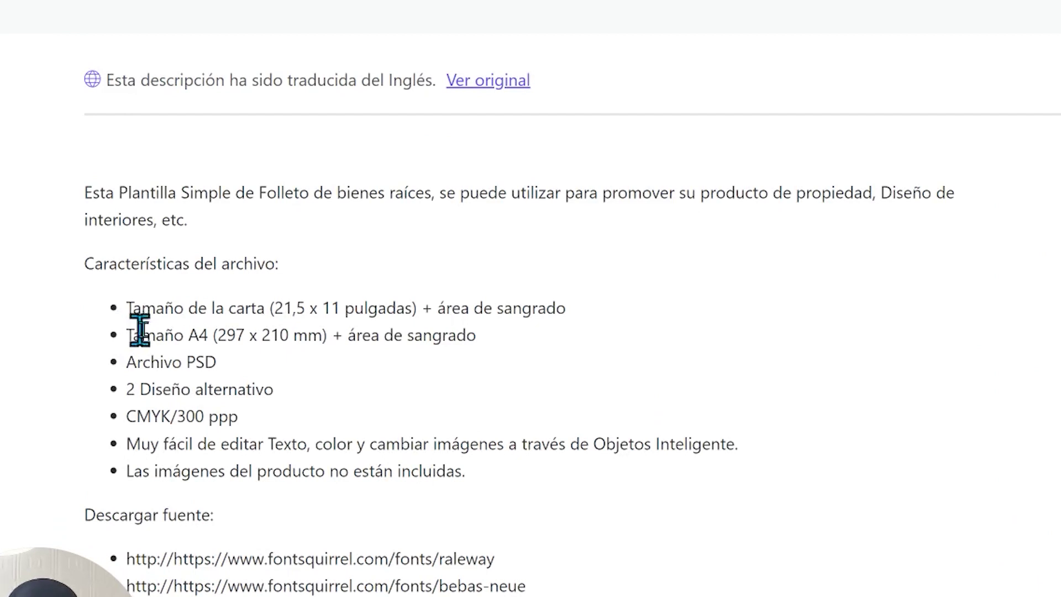
pyautogui.moveTo(476, 335); pyautogui.dragTo(124, 311)
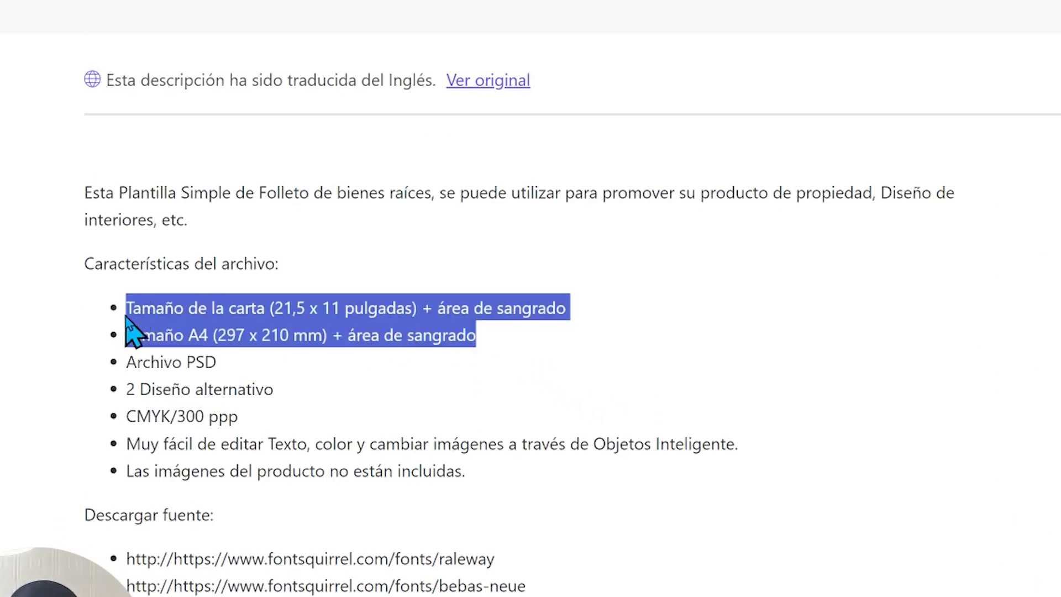
pyautogui.click(123, 424)
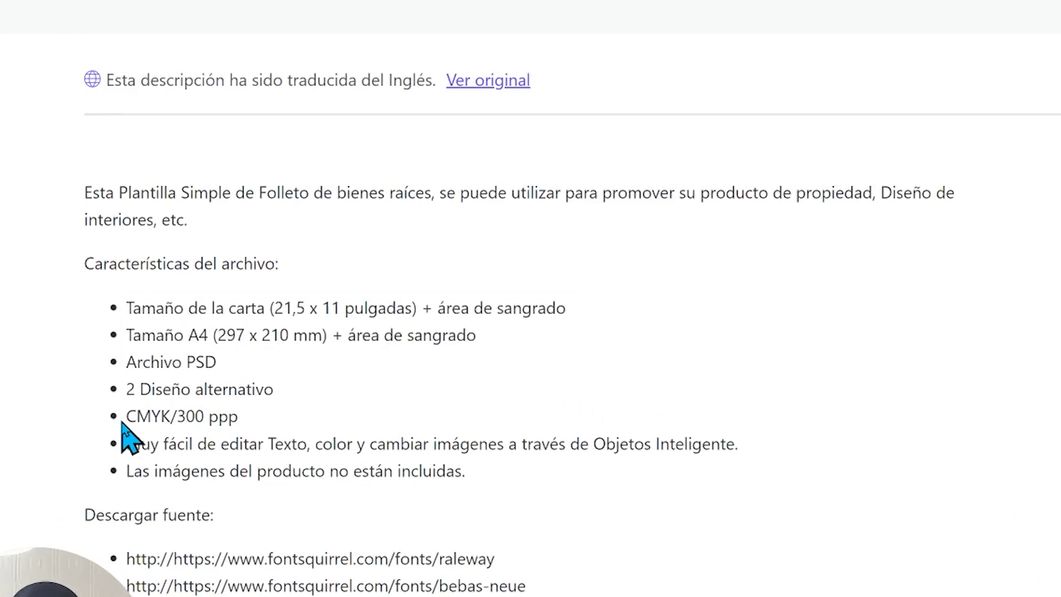
pyautogui.moveTo(126, 415); pyautogui.dragTo(162, 415)
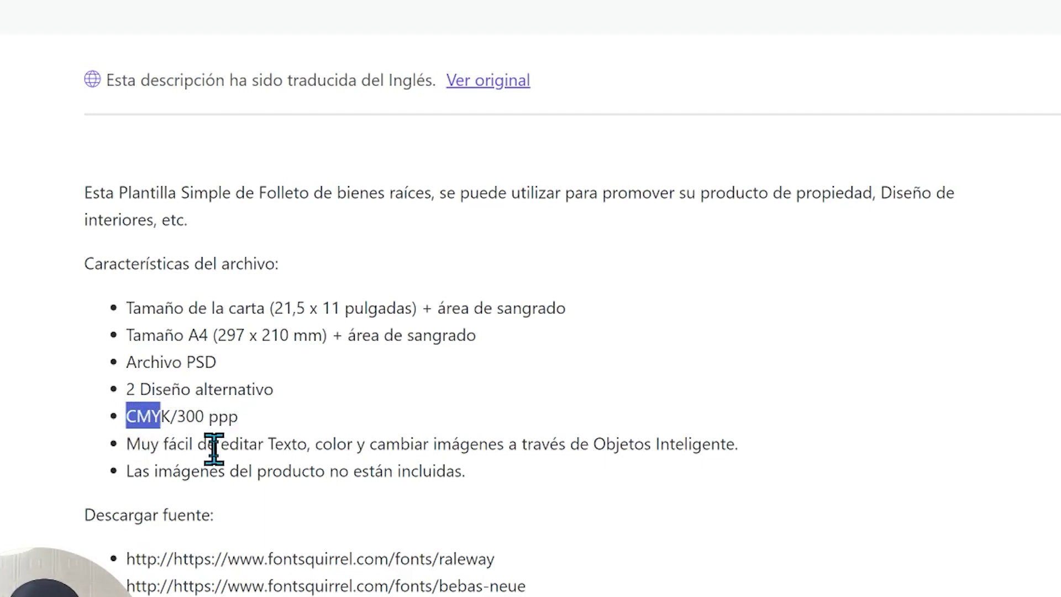
pyautogui.doubleClick(243, 443)
pyautogui.click(310, 444)
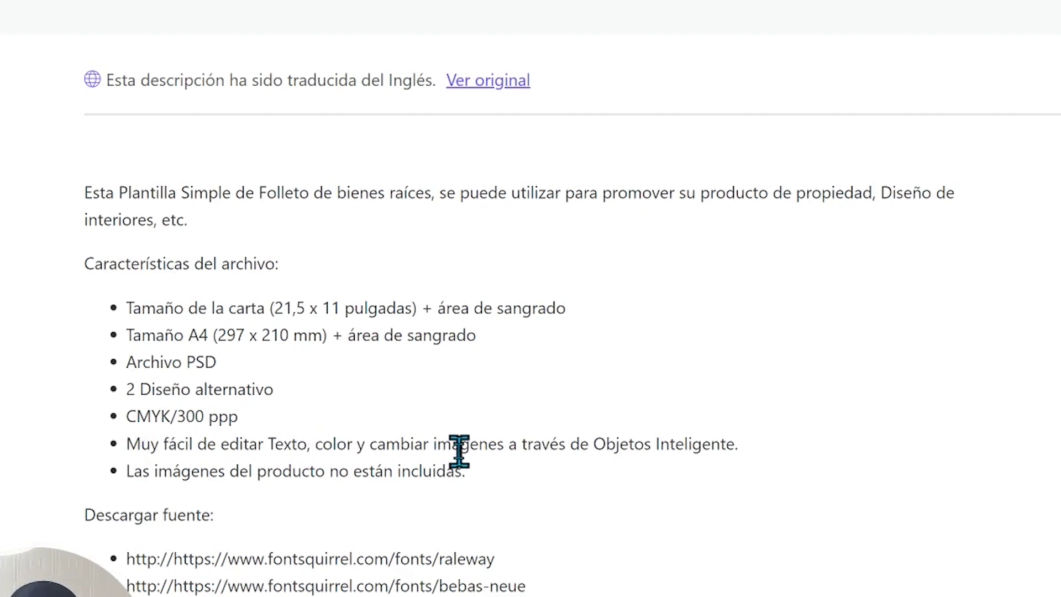
pyautogui.hotkey('ctrl', 't')
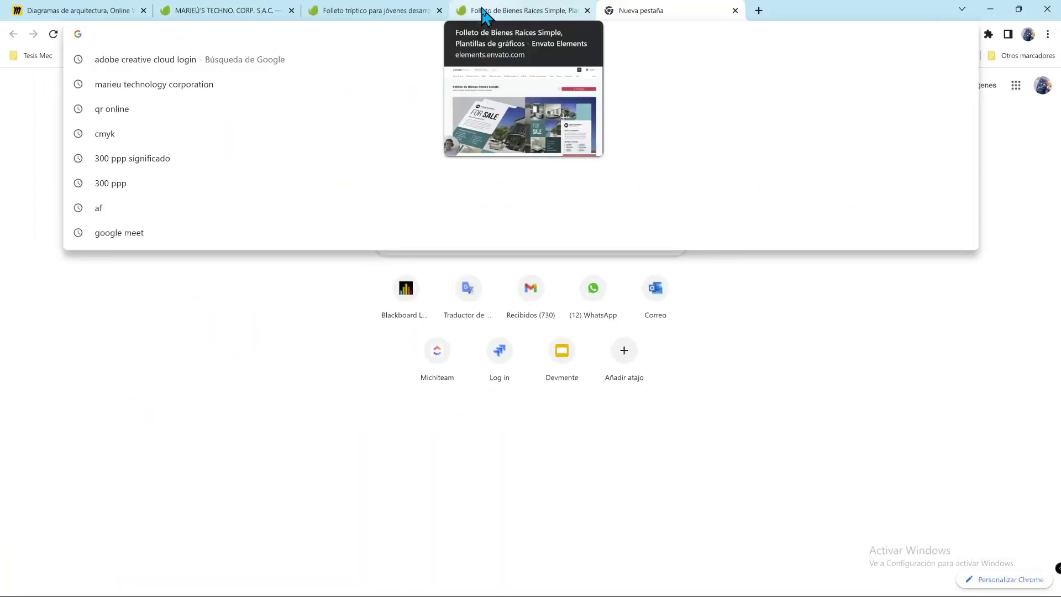
# - Go to Adobe Creative Cloud, list all installed apps, and show Photoshop's extra options
pyautogui.press('capslock')
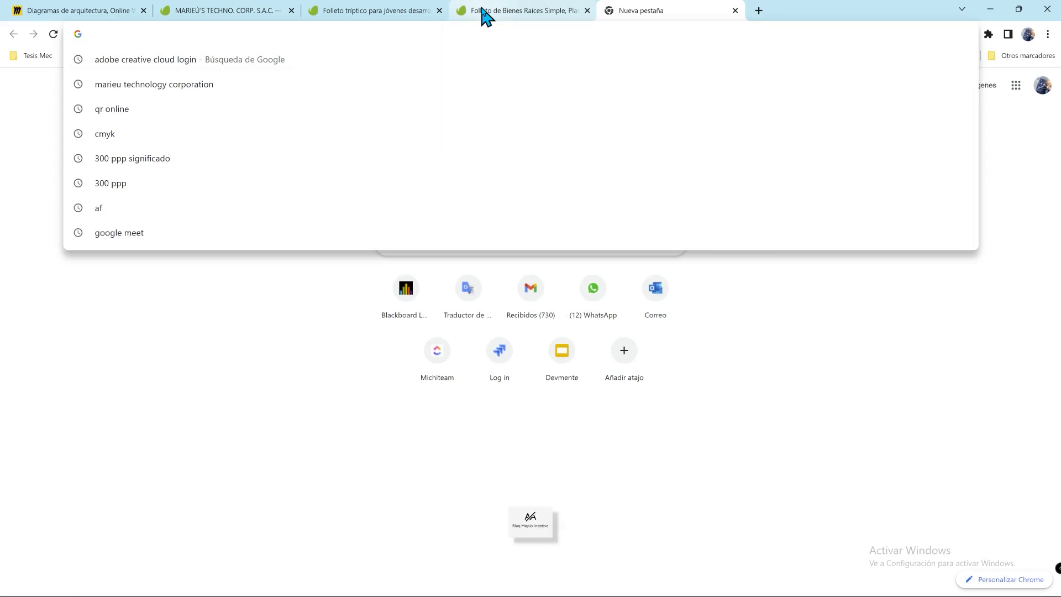
pyautogui.write('aDOBE')
pyautogui.press('Down')
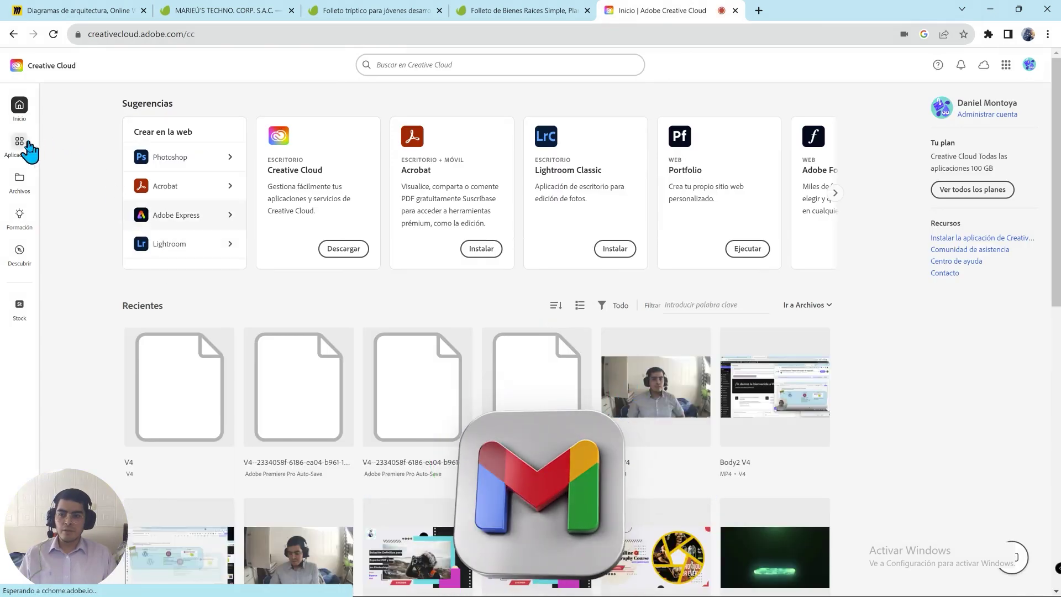
pyautogui.click(27, 144)
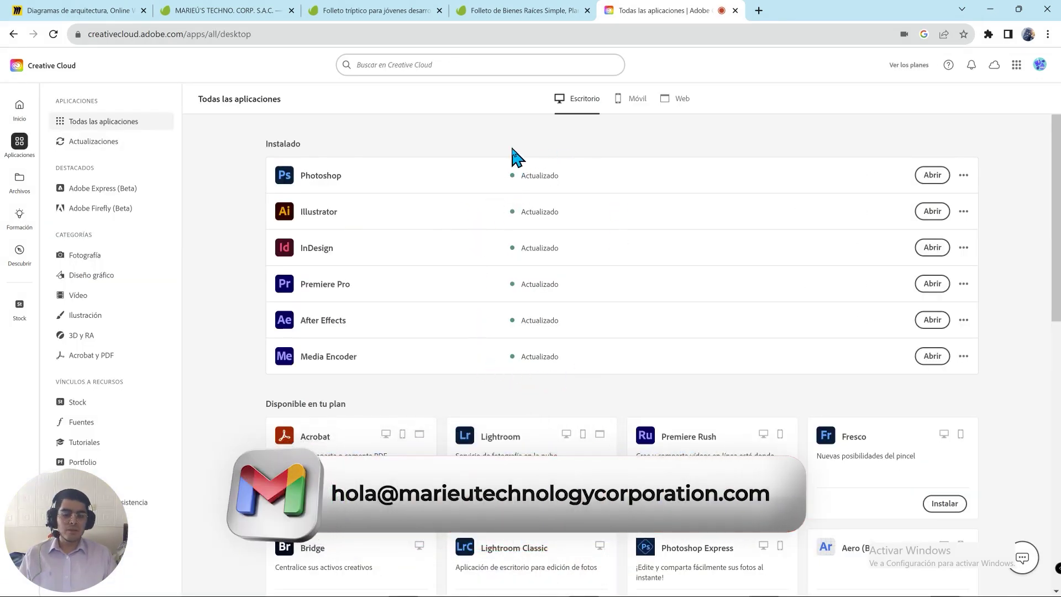
pyautogui.click(963, 177)
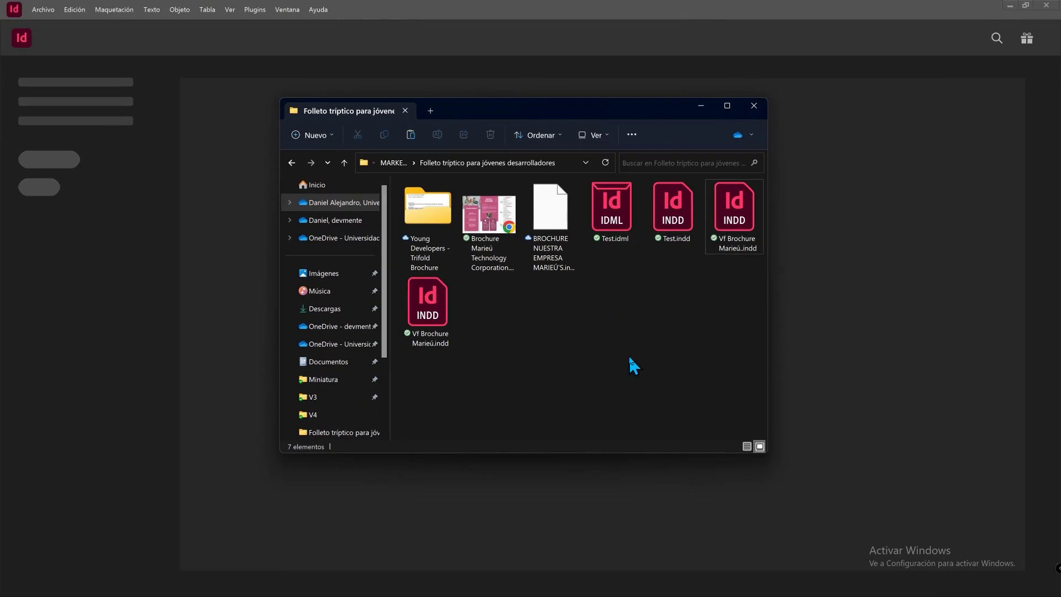
# - Open Vf Brochure Marieú.indd, updating its modified link
pyautogui.click(729, 235)
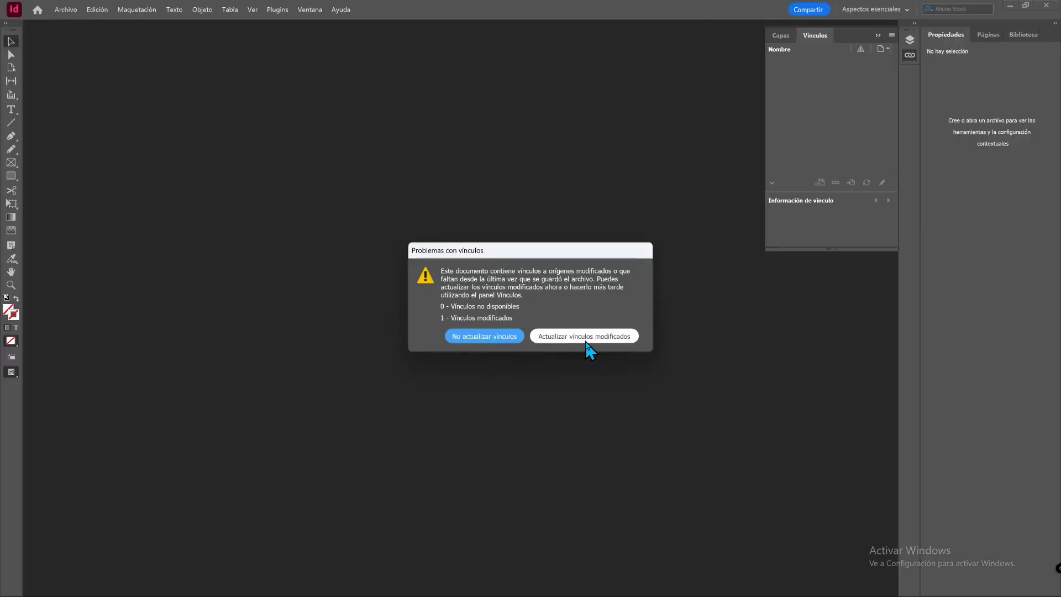
pyautogui.click(585, 342)
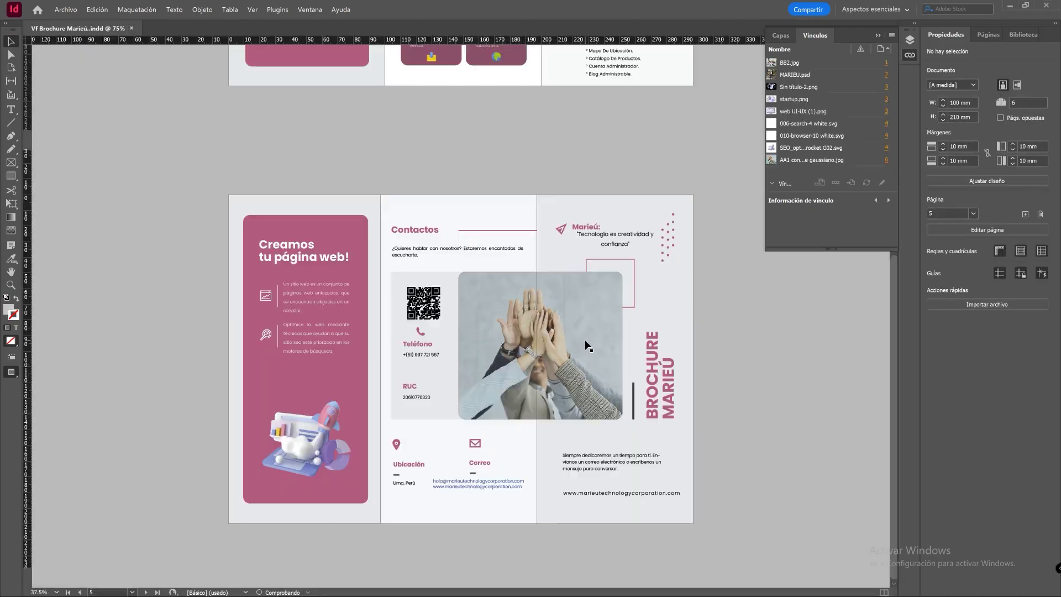
pyautogui.scroll(2, 583, 136)
pyautogui.scroll(-4, 583, 136)
# - Scroll to the Contactos page QR code, then load the MARIEUTEC company website
pyautogui.scroll(-6, 580, 202)
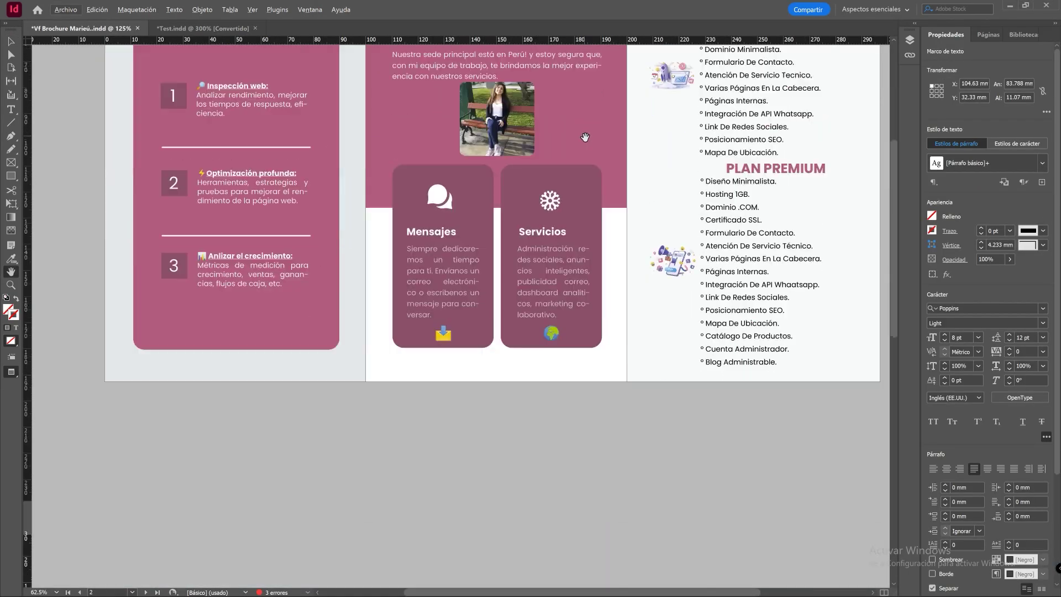
pyautogui.scroll(-6, 577, 265)
pyautogui.scroll(-4, 575, 332)
pyautogui.scroll(-2, 572, 396)
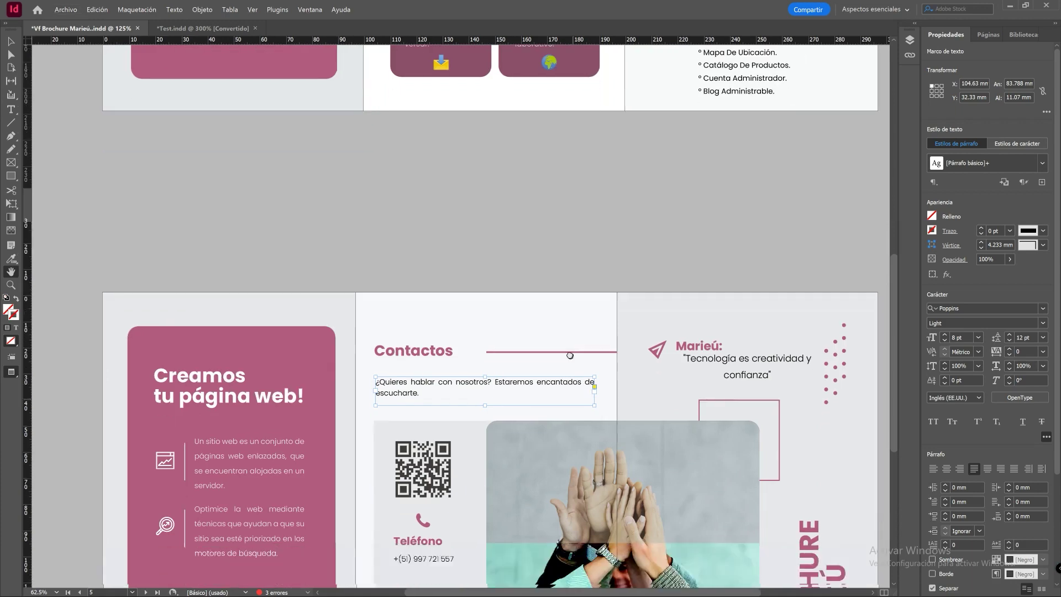
pyautogui.scroll(-5, 547, 343)
pyautogui.scroll(-4, 508, 265)
pyautogui.scroll(-1, 475, 199)
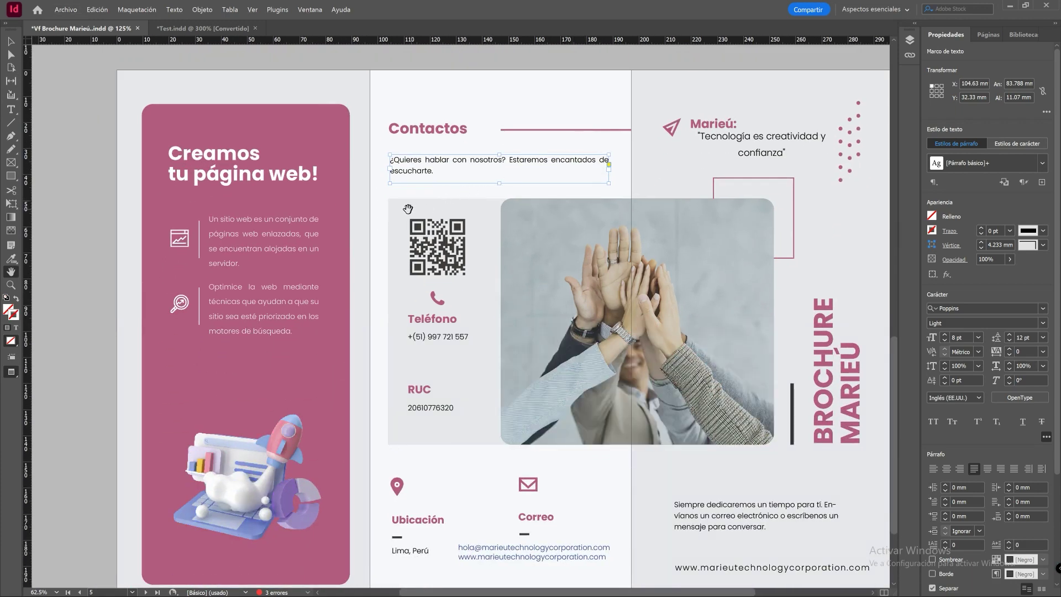
pyautogui.scroll(4, 407, 209)
pyautogui.scroll(-2, 381, 188)
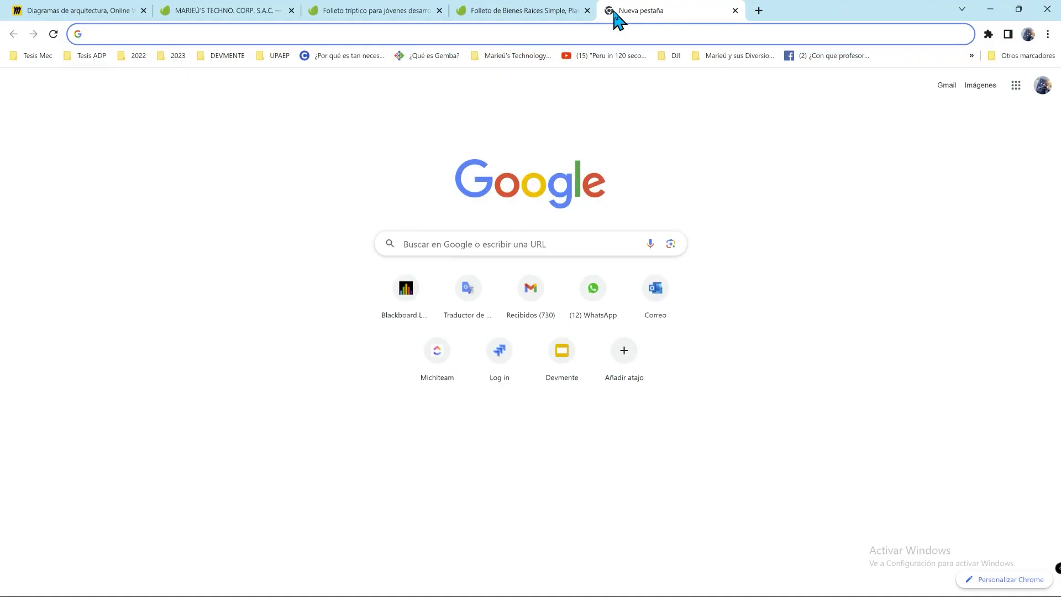
pyautogui.write('MARIEUTEC')
pyautogui.press('Return')
# - Copy the website URL, delete the old Contactos QR frame, and generate a new QR code from it
pyautogui.click(302, 35)
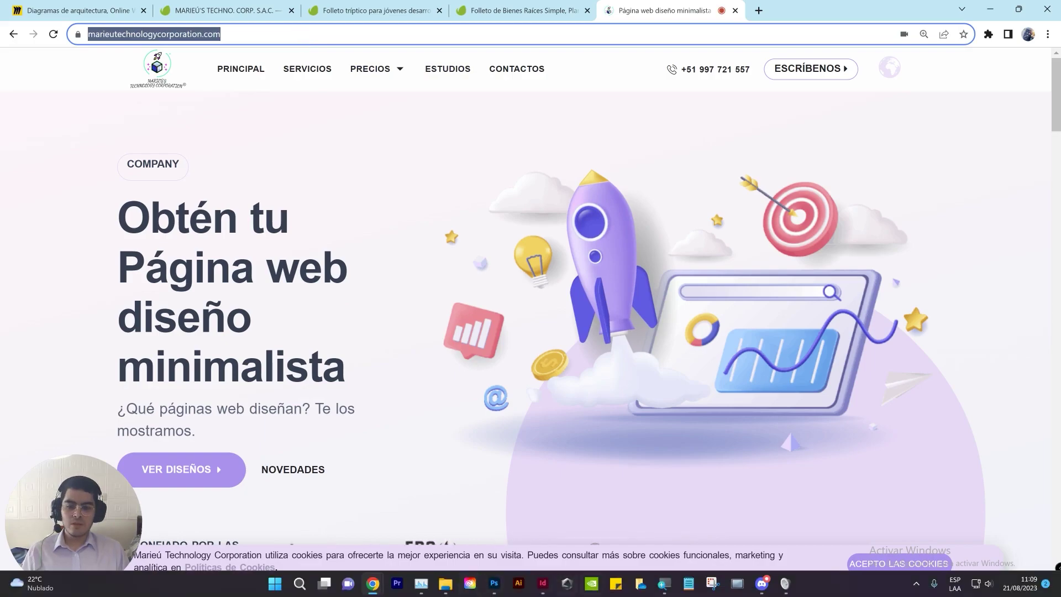
pyautogui.hotkey('alt', 'Tab')
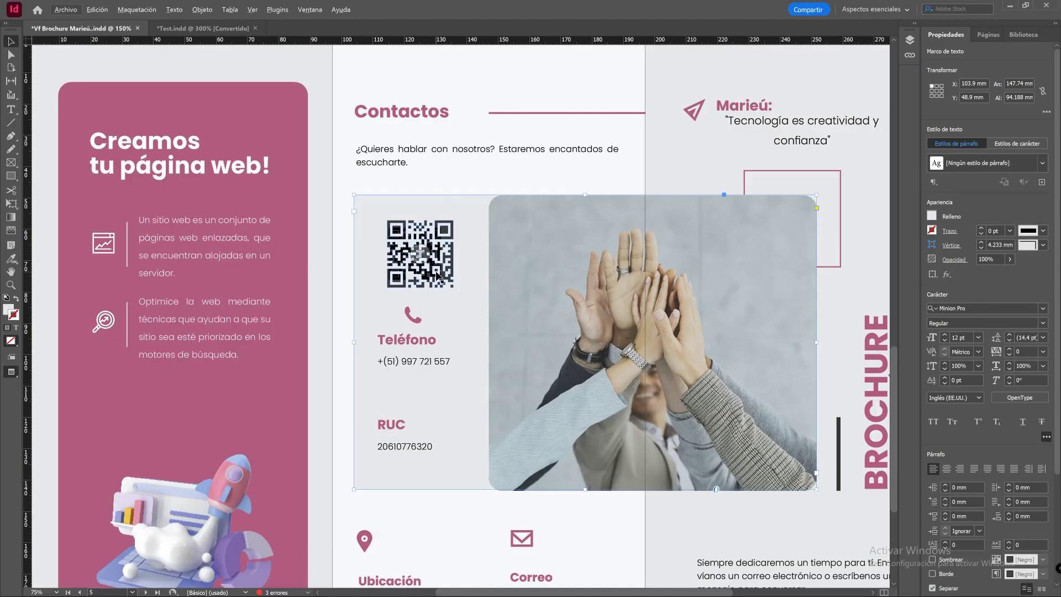
pyautogui.click(438, 275)
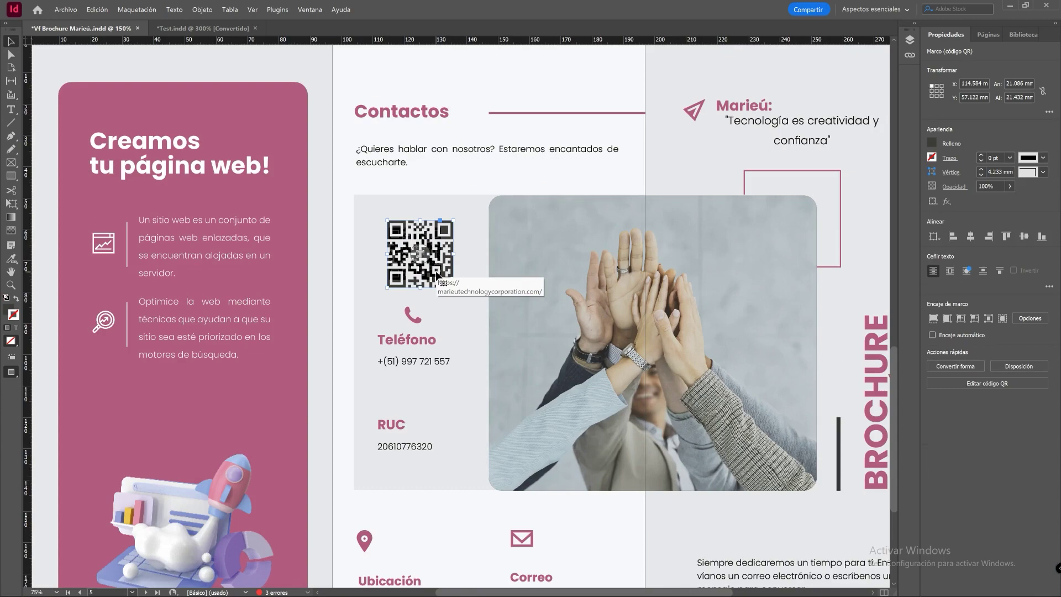
pyautogui.press('Delete')
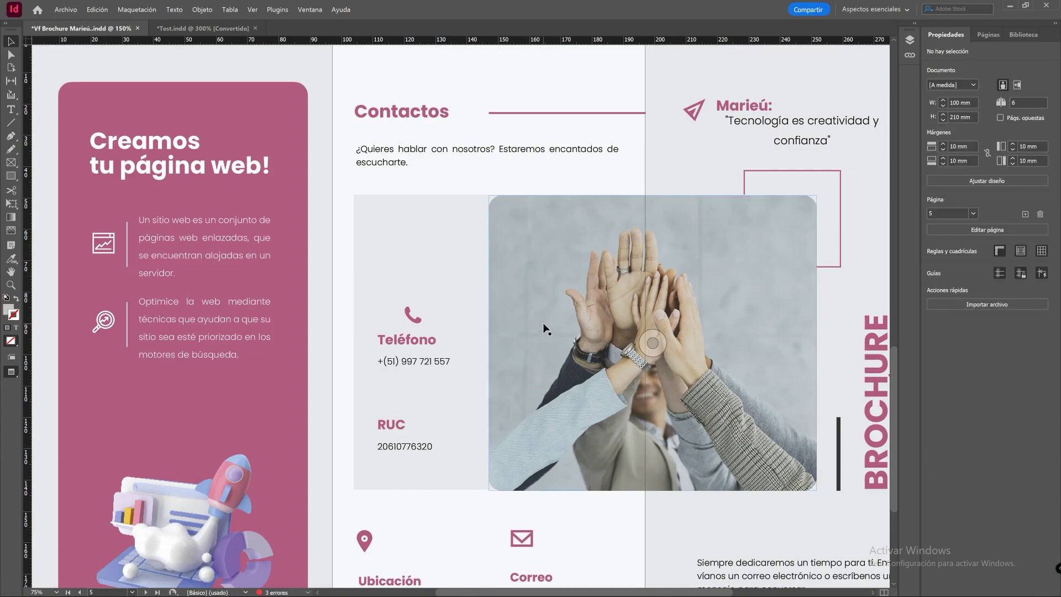
pyautogui.hotkey('ctrl', '=')
pyautogui.hotkey('ctrl', 'v')
pyautogui.rightClick(457, 281)
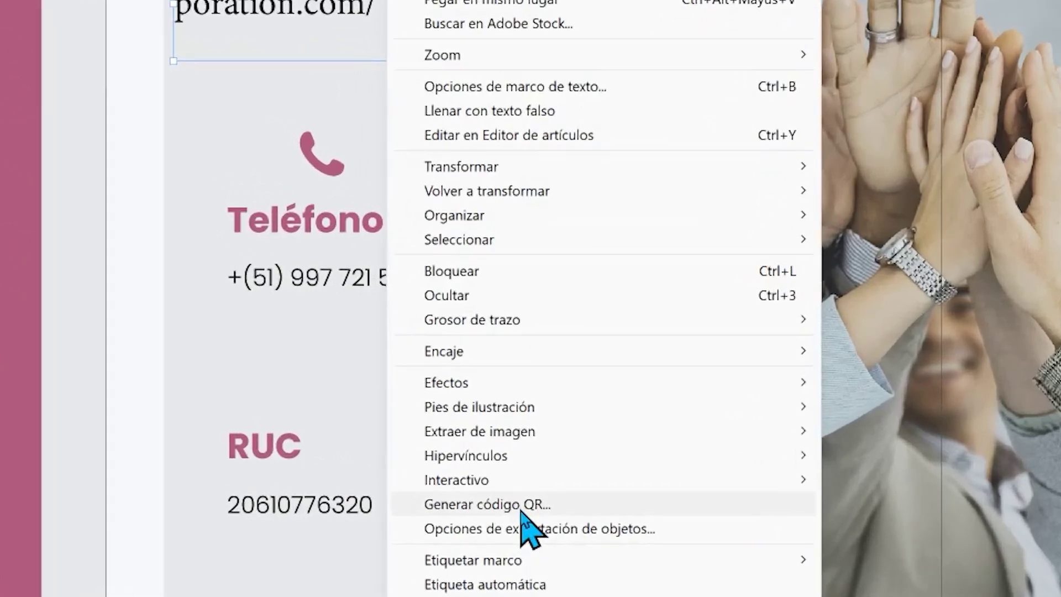
pyautogui.click(521, 505)
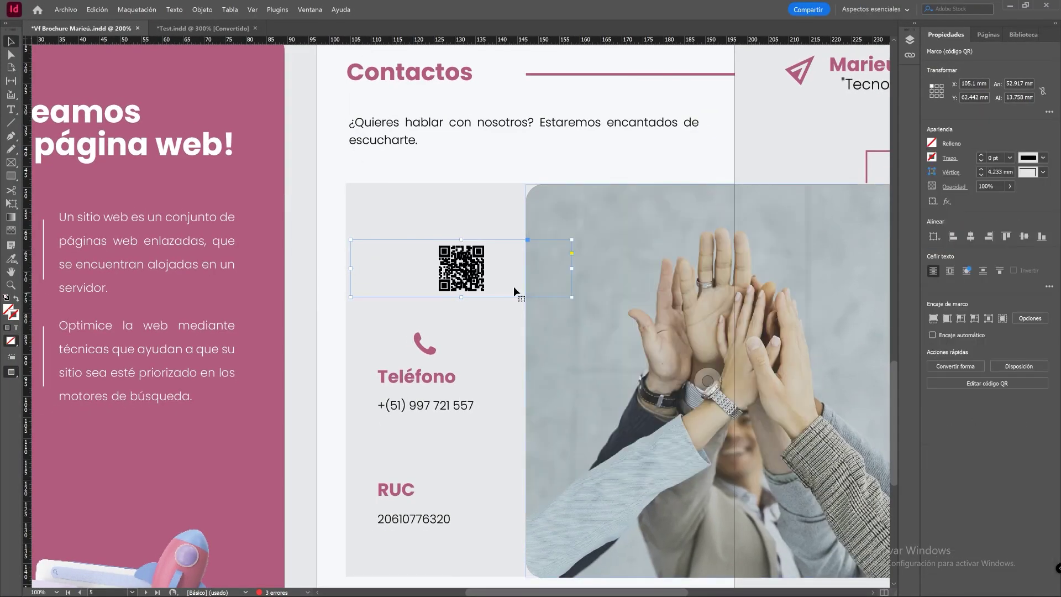
pyautogui.hotkey('ctrl', 'z')
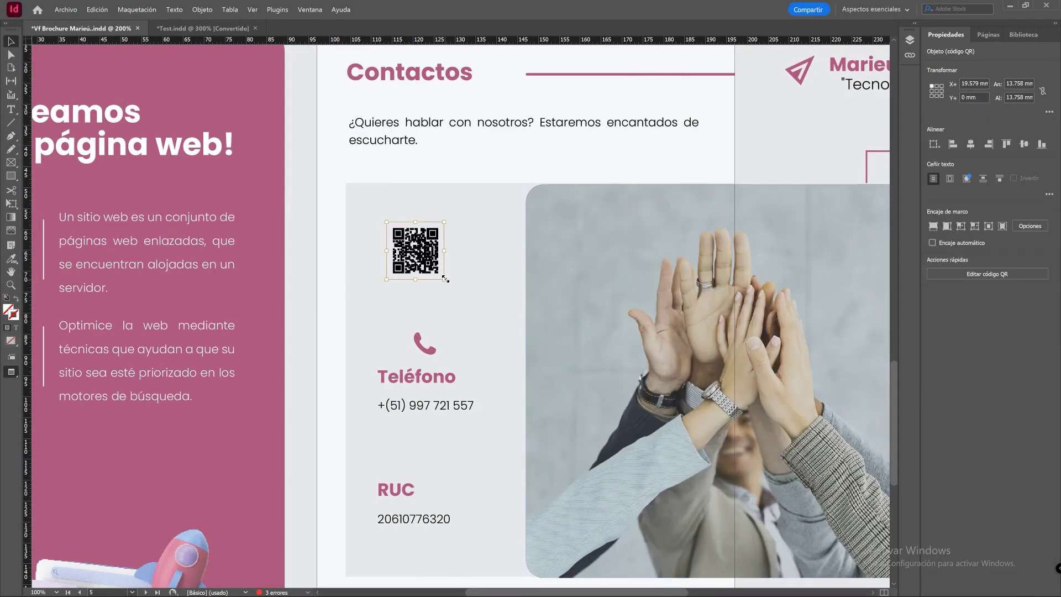
# - Enlarge the new QR code to fill its spot and try a cyan colour
pyautogui.moveTo(470, 297); pyautogui.dragTo(486, 306)
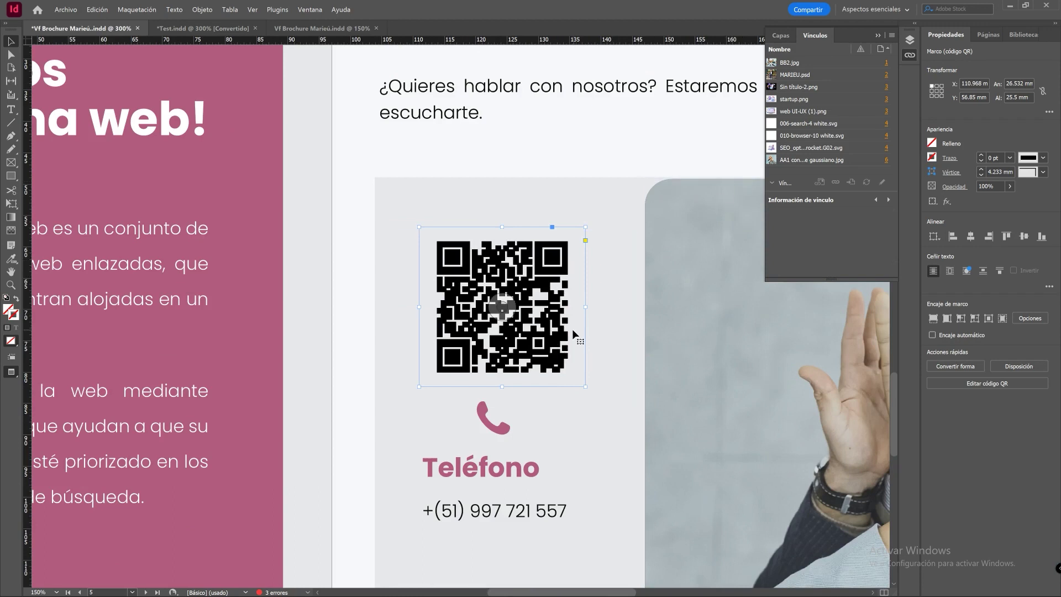
pyautogui.doubleClick(501, 307)
pyautogui.click(696, 225)
pyautogui.click(639, 305)
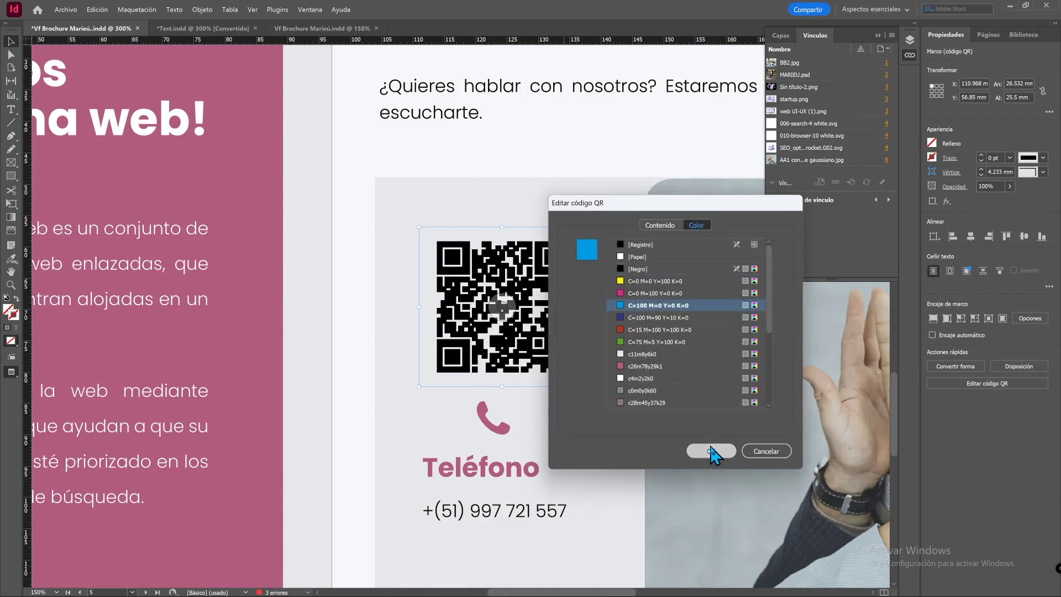
pyautogui.click(710, 451)
# - Try a green QR code colour, then undo the colour changes back to black
pyautogui.rightClick(535, 326)
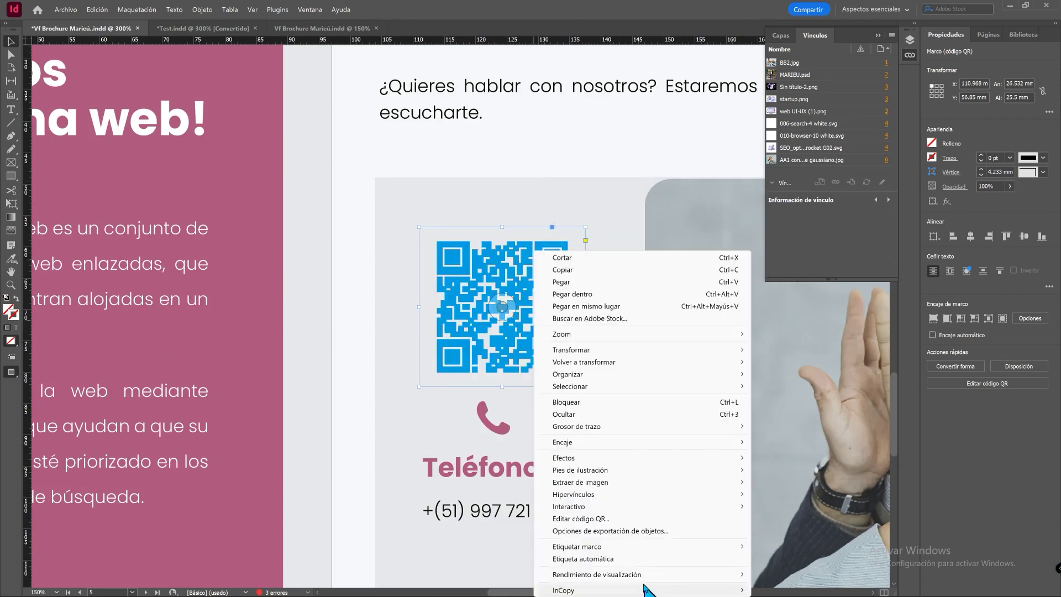
pyautogui.click(599, 519)
pyautogui.click(637, 342)
pyautogui.click(711, 451)
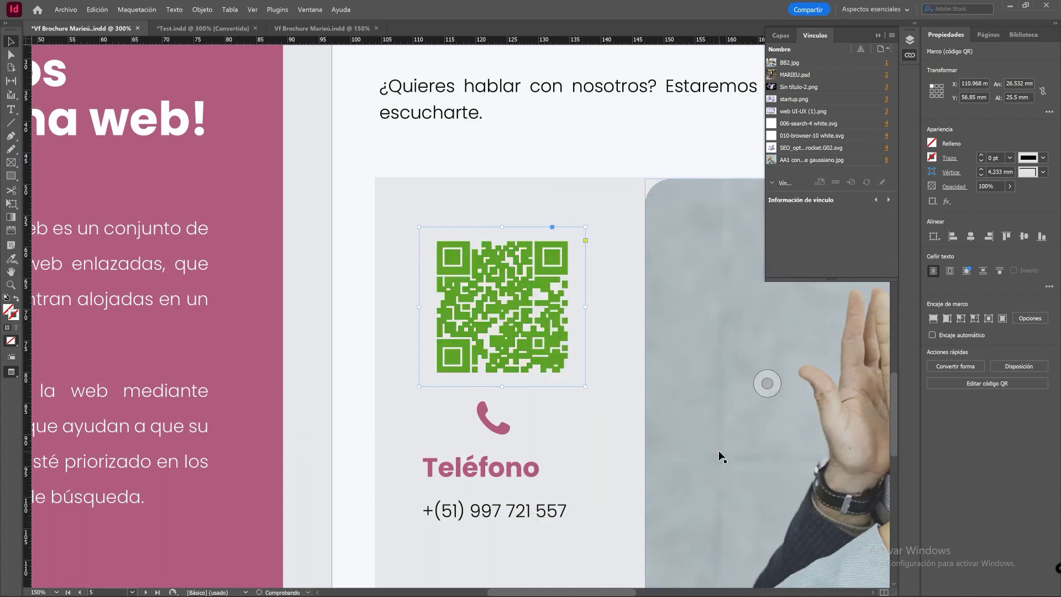
pyautogui.hotkey('ctrl', 'z')
pyautogui.hotkey('ctrl', 'z')
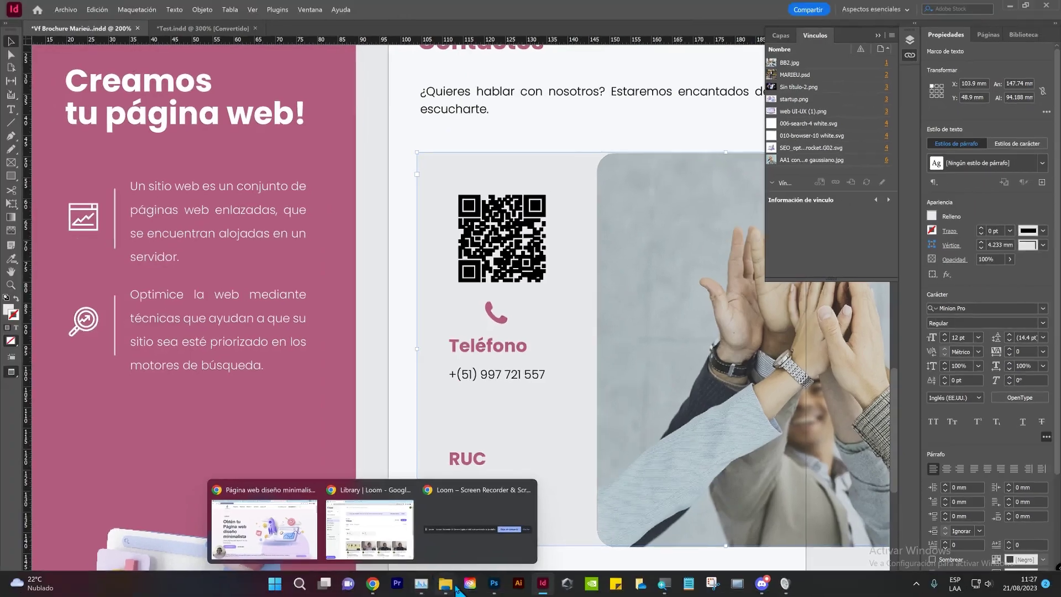
# - Open the WebSities Mecánica catalogue in Photoshop
pyautogui.moveTo(373, 583)
pyautogui.click(368, 519)
pyautogui.doubleClick(735, 240)
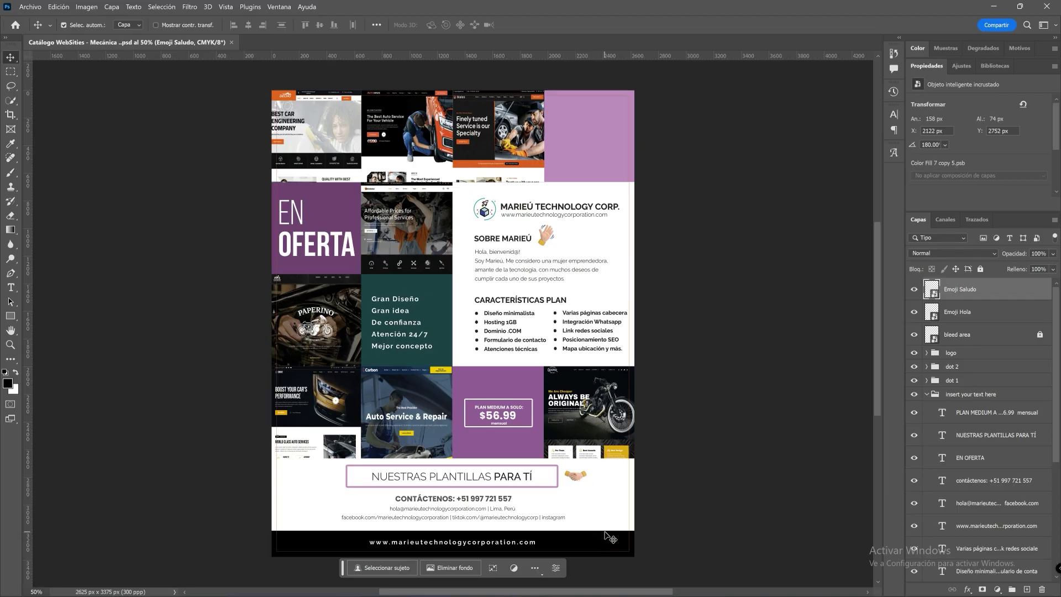
pyautogui.scroll(5, 610, 537)
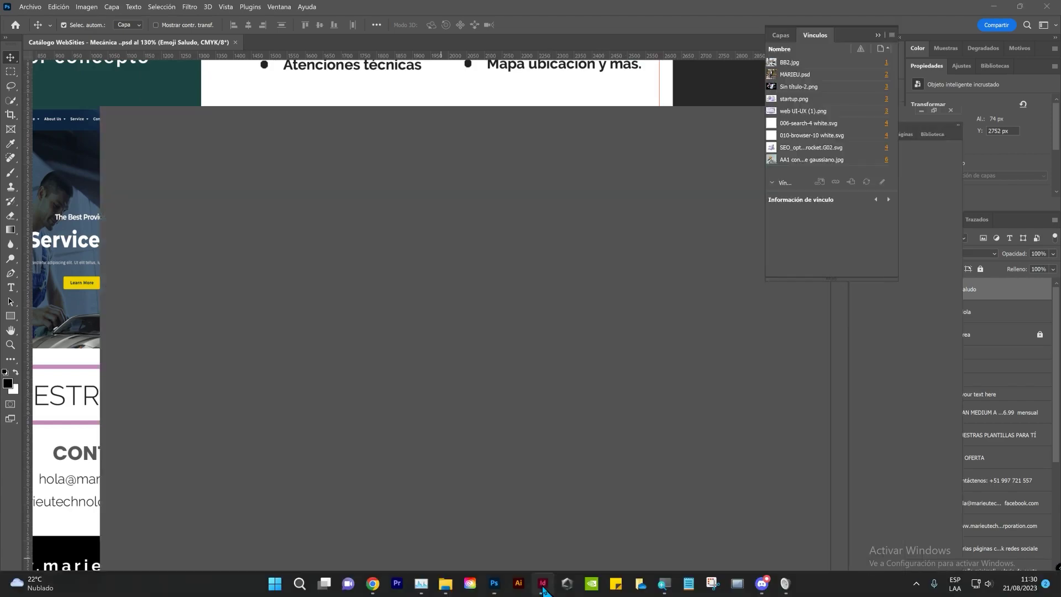
# - Copy the brochure's QR code into the catalogue's lower right and fit the page in view
pyautogui.hotkey('alt', 'Tab')
pyautogui.rightClick(511, 247)
pyautogui.click(561, 272)
pyautogui.hotkey('alt', 'Tab')
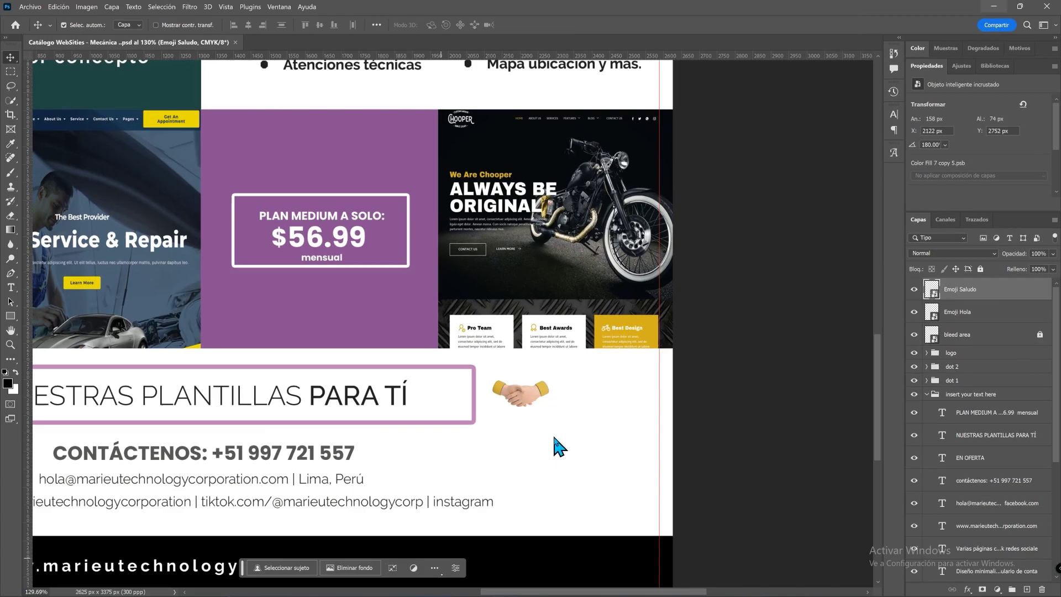
pyautogui.click(570, 466)
pyautogui.hotkey('ctrl', 'v')
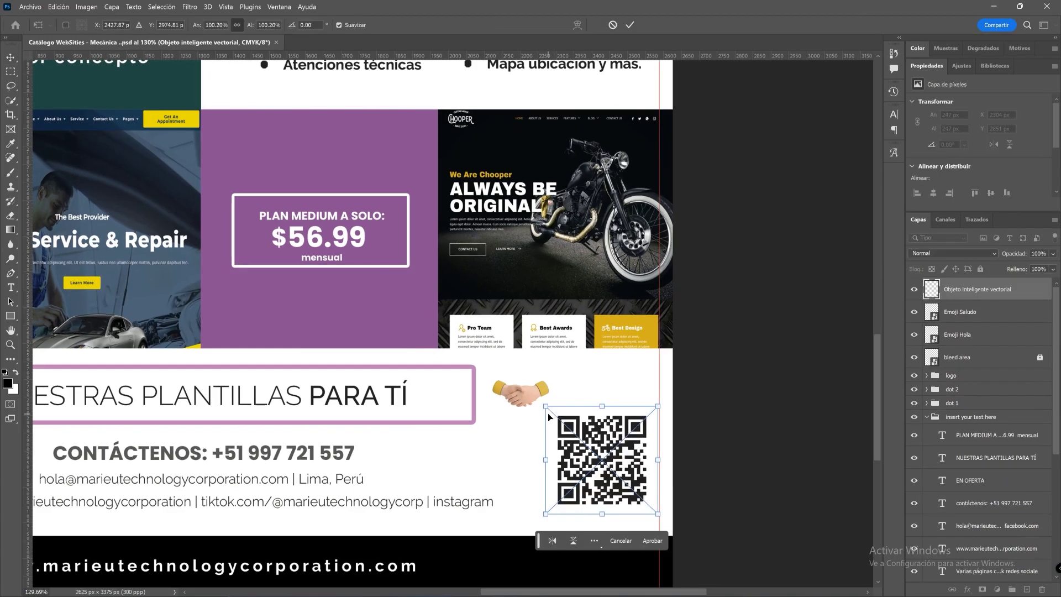
pyautogui.press('Return')
pyautogui.hotkey('ctrl', '0')
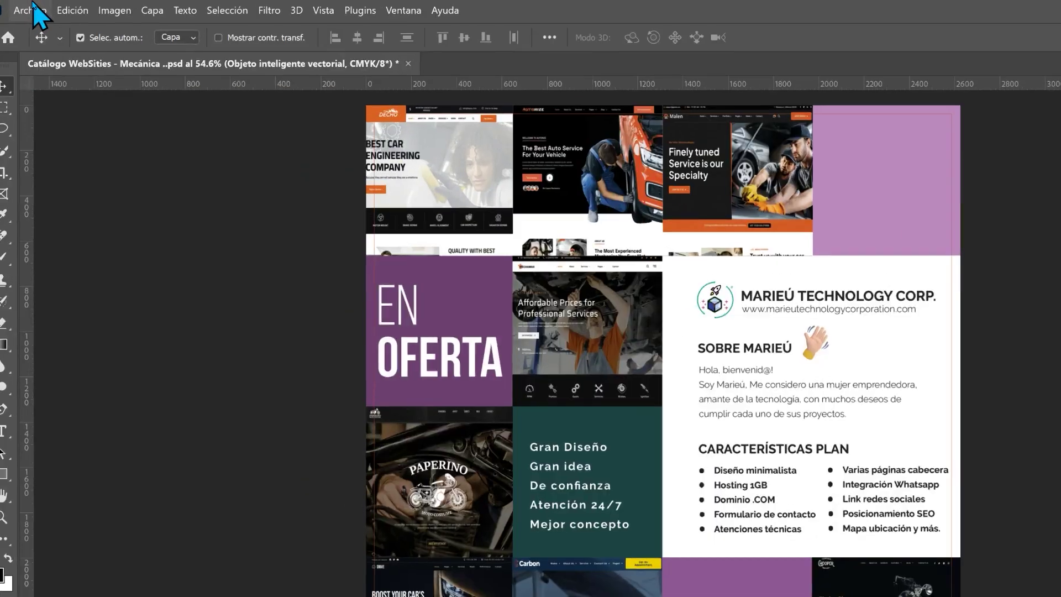
# - Start a PDF Presentation with the open catalogue file added as source
pyautogui.click(32, 7)
pyautogui.moveTo(53, 449)
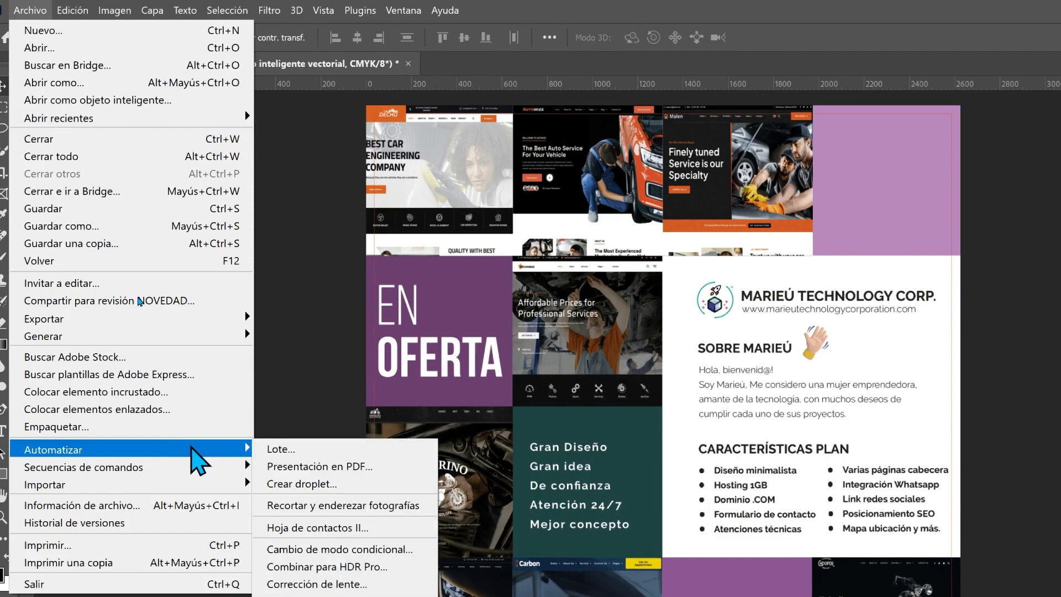
pyautogui.click(331, 467)
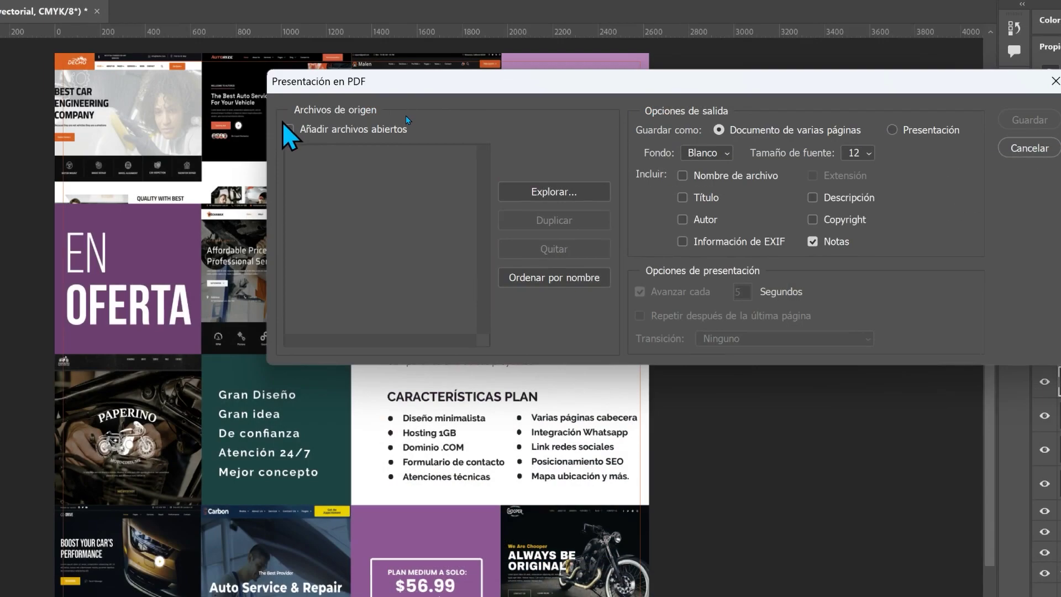
pyautogui.click(289, 129)
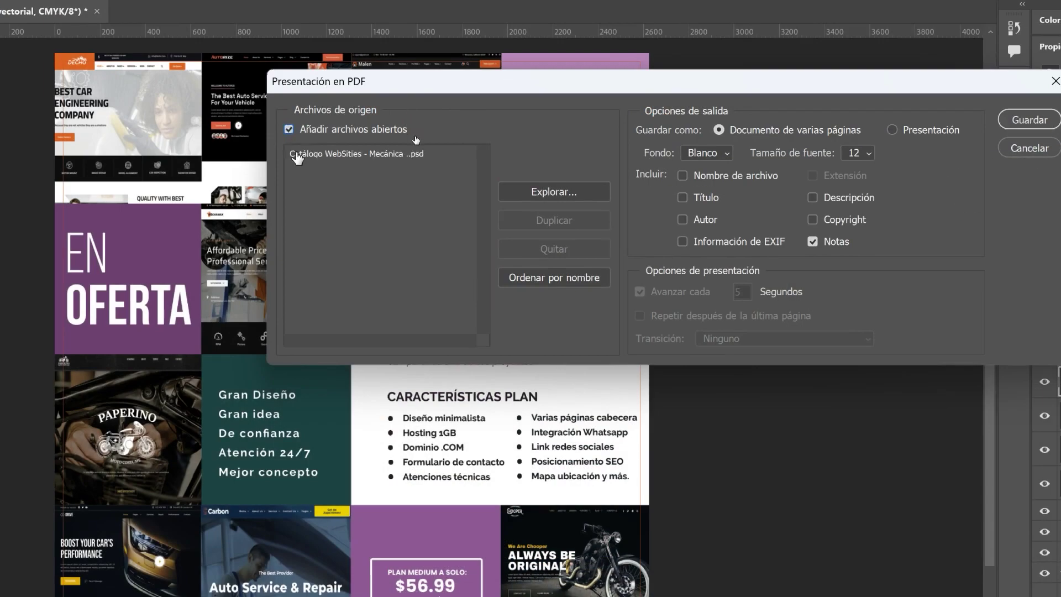
pyautogui.click(299, 154)
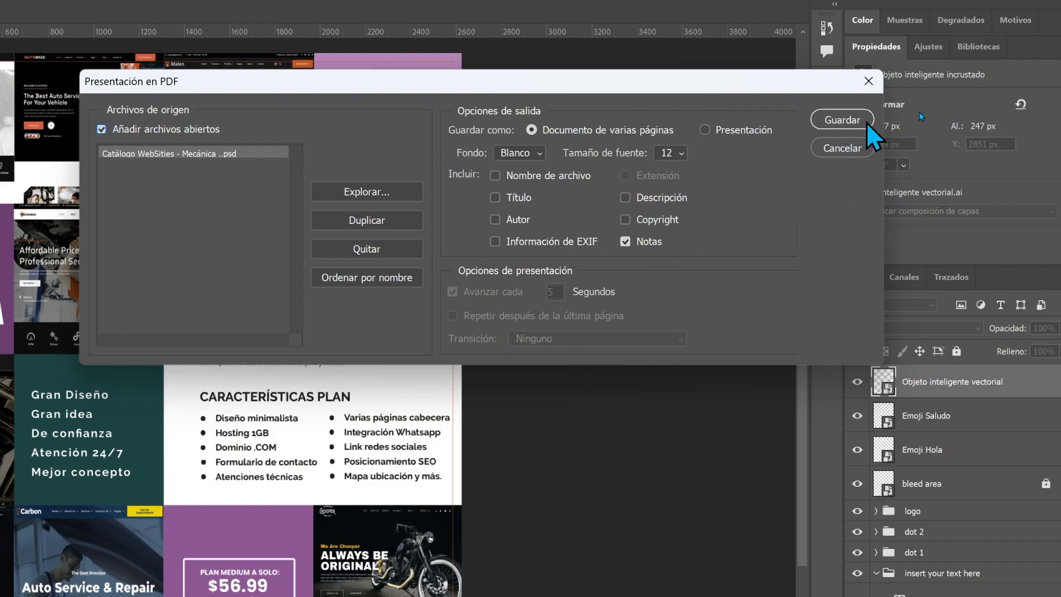
# - Save the PDF presentation using the Impresión de alta calidad preset
pyautogui.click(833, 120)
pyautogui.write('Cat.pdf')
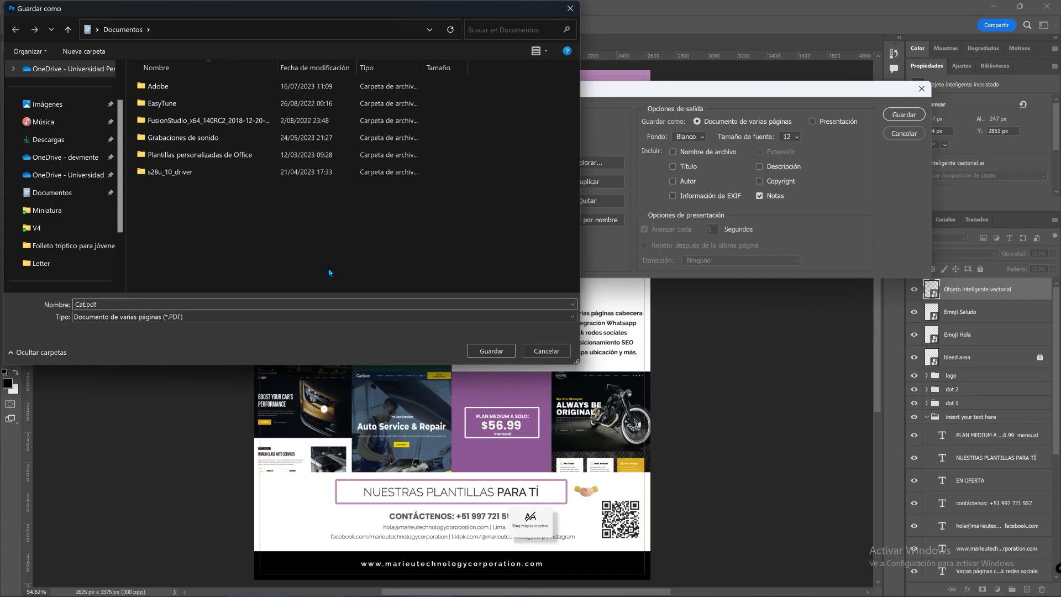
pyautogui.press('Return')
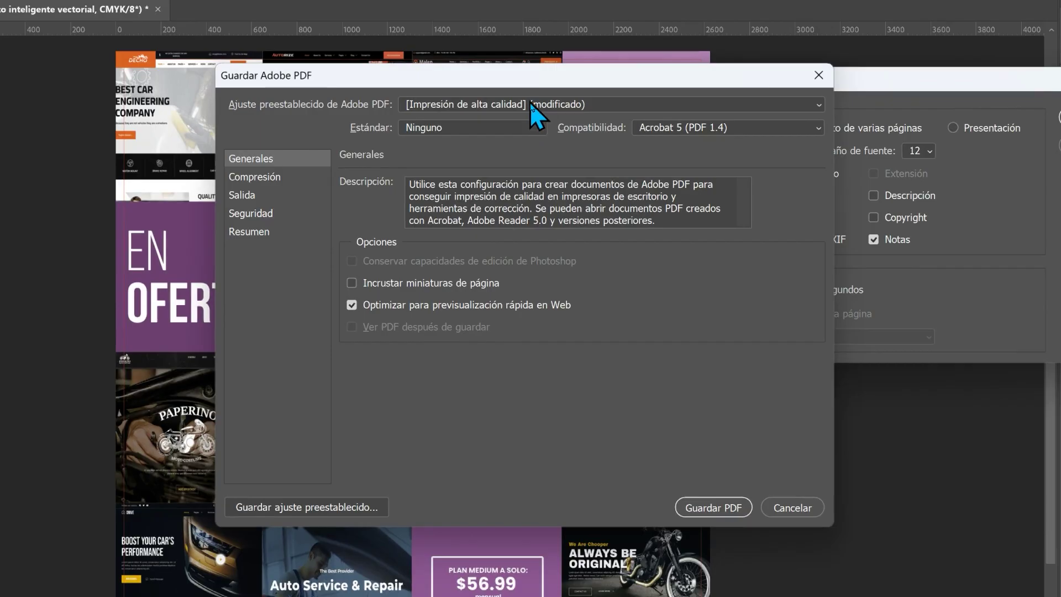
pyautogui.click(528, 105)
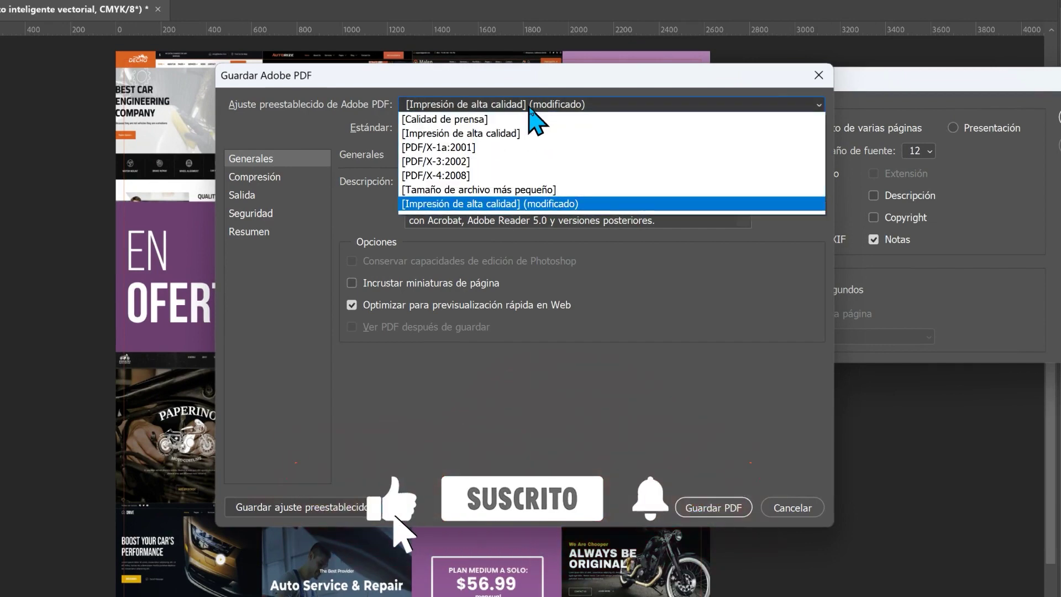
pyautogui.click(464, 204)
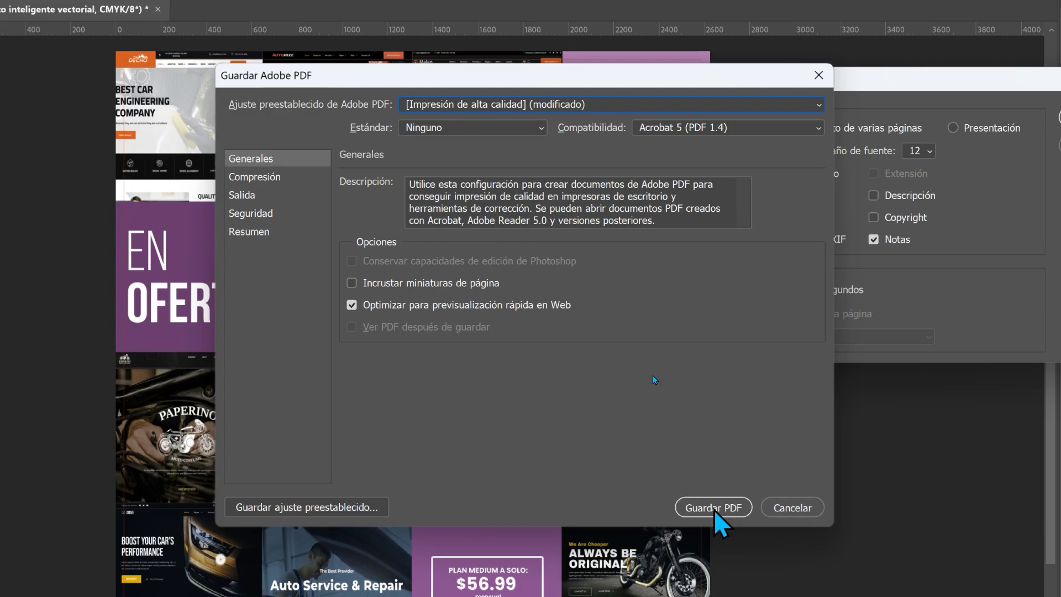